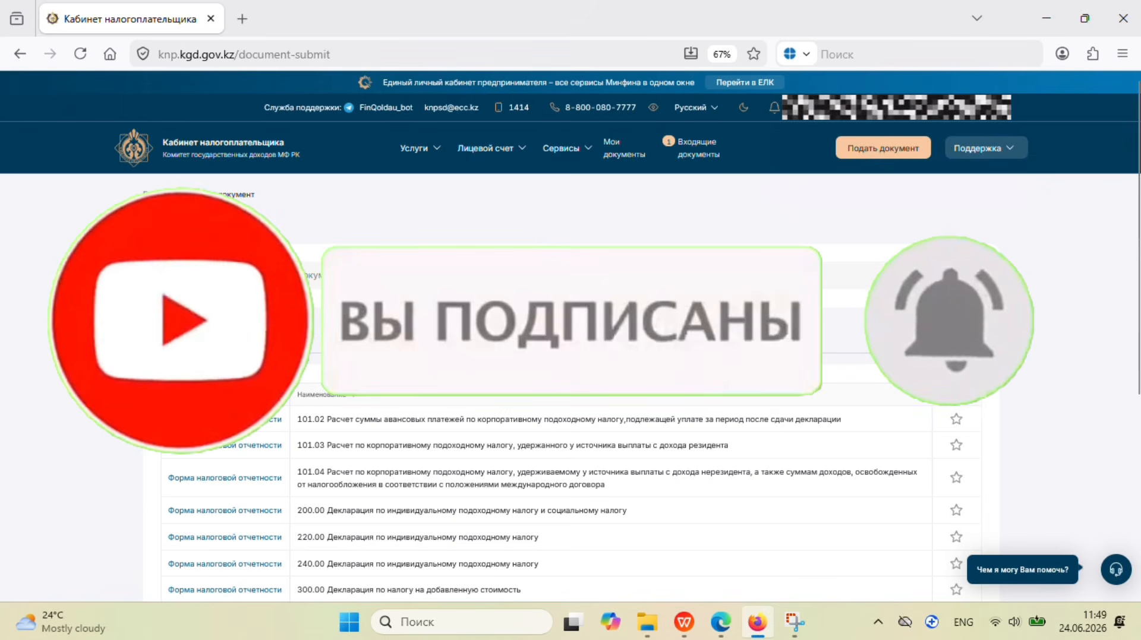
Search the submittable documents for 910 and open the 910.00 simplified declaration form
{"action": "type", "text": "910"}
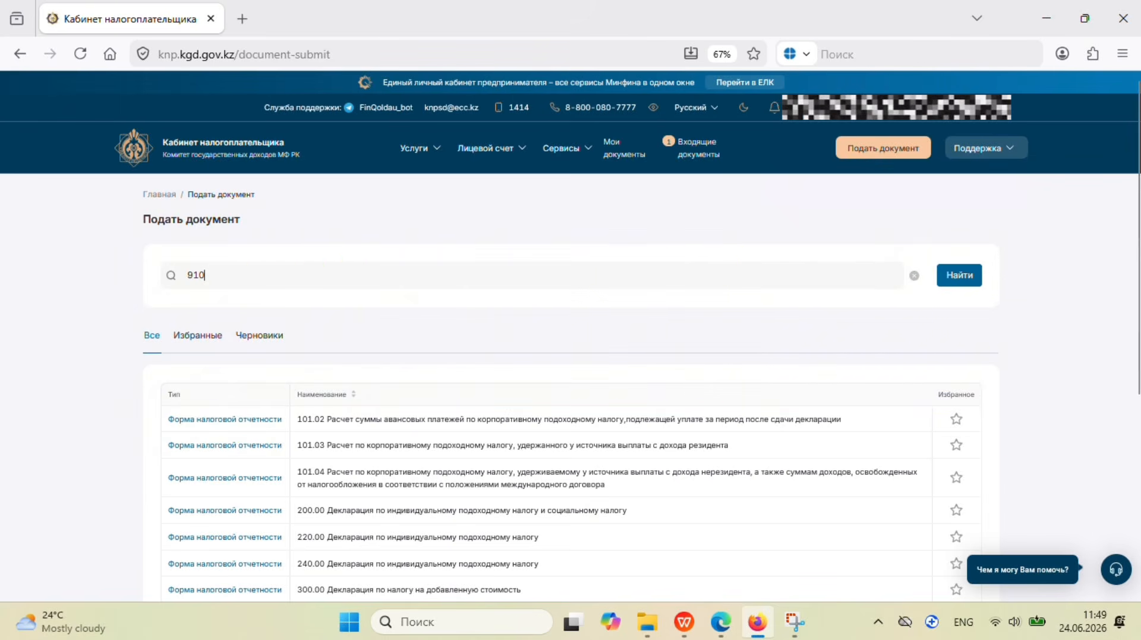
{"action": "key", "text": "Return"}
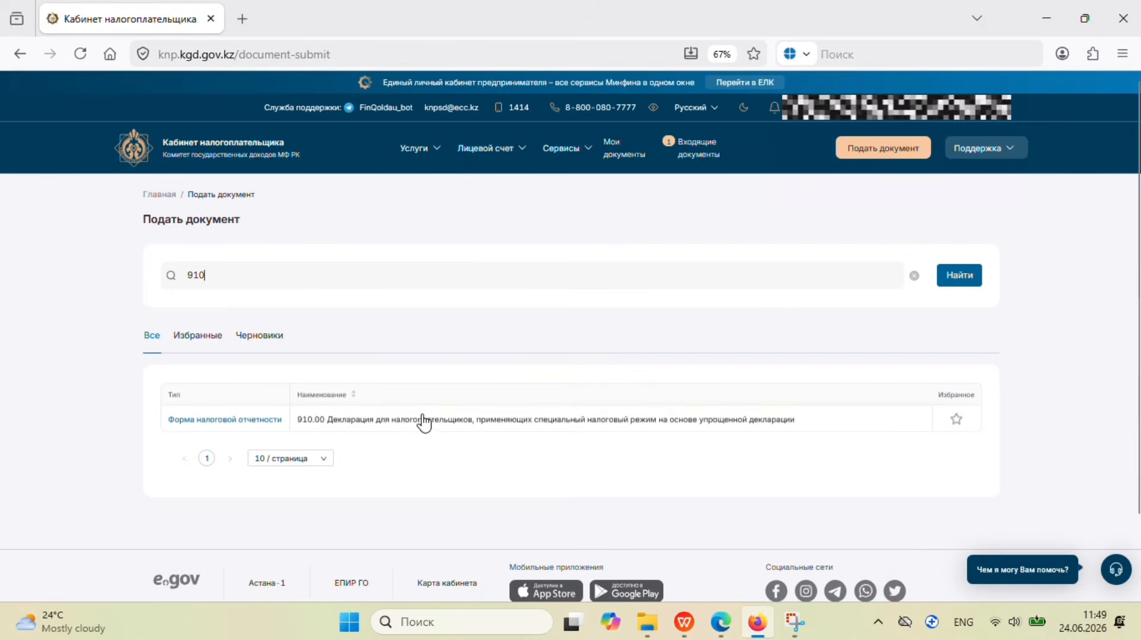
{"action": "left_click", "coordinate": [423, 423]}
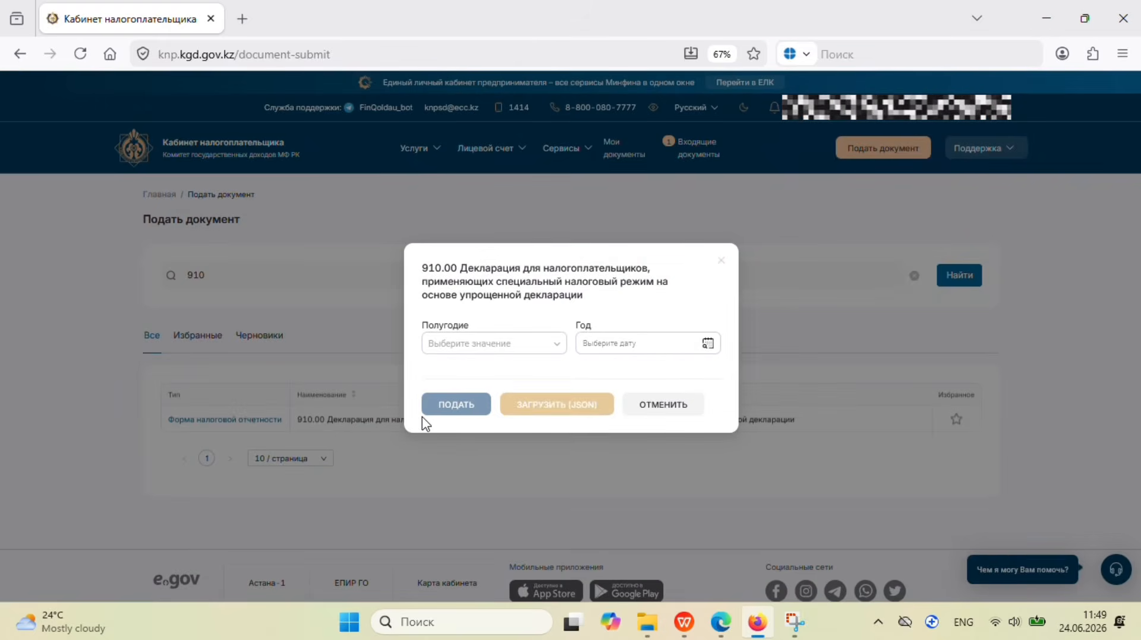
Set the declaration period to 1 полугодие of 2026 and start the submission
{"action": "left_click", "coordinate": [508, 342]}
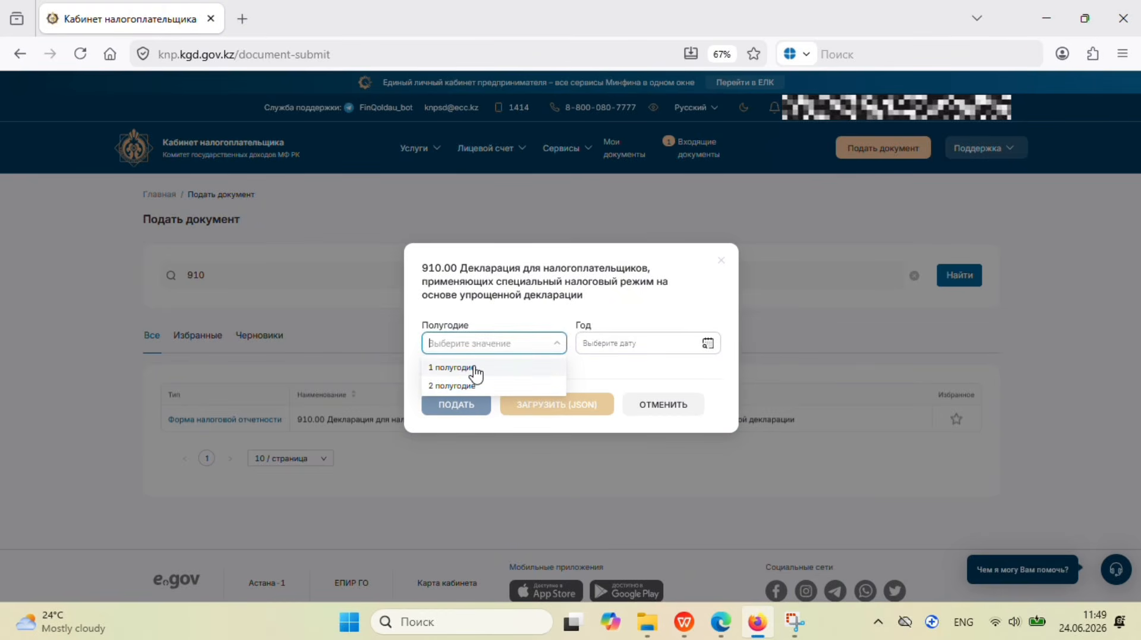
{"action": "left_click", "coordinate": [475, 373]}
{"action": "left_click", "coordinate": [655, 340]}
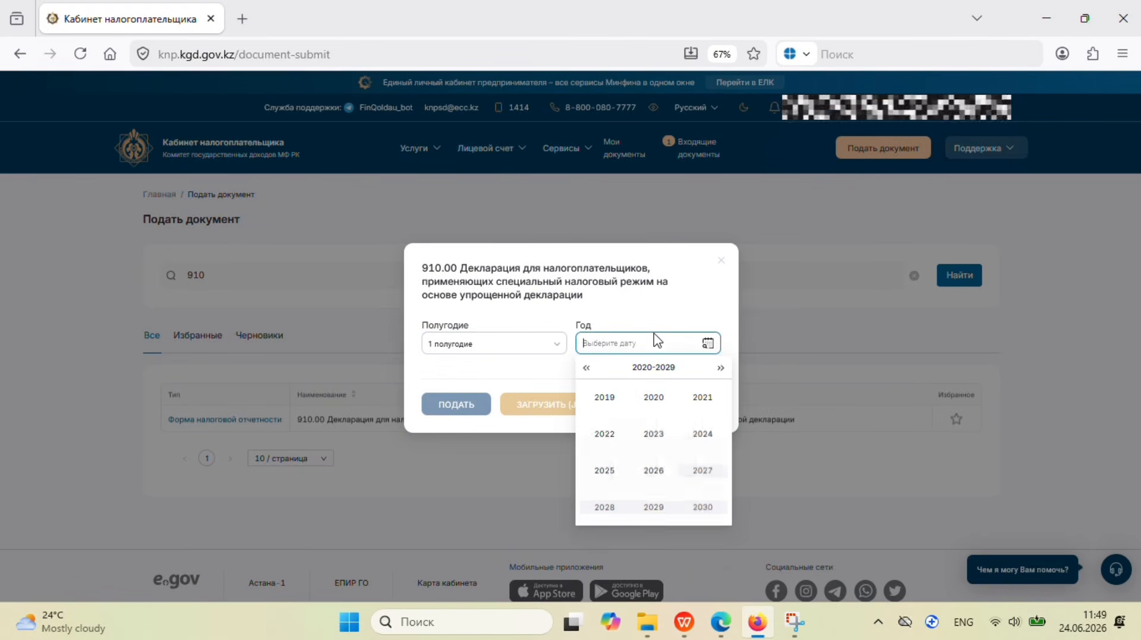
{"action": "left_click", "coordinate": [653, 472]}
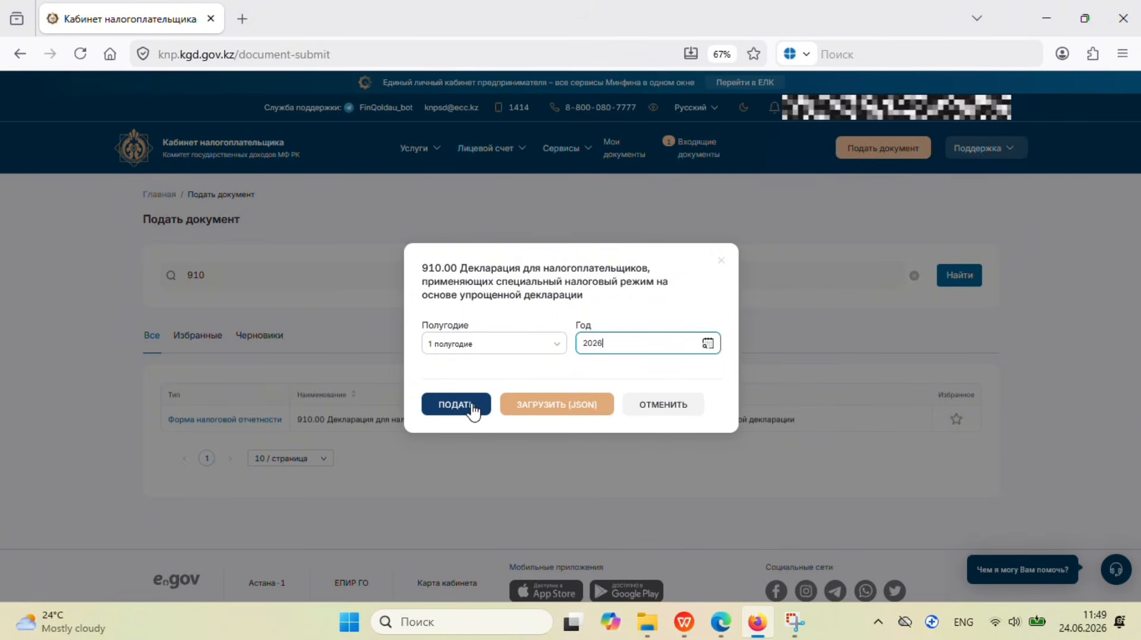
{"action": "left_click", "coordinate": [473, 407]}
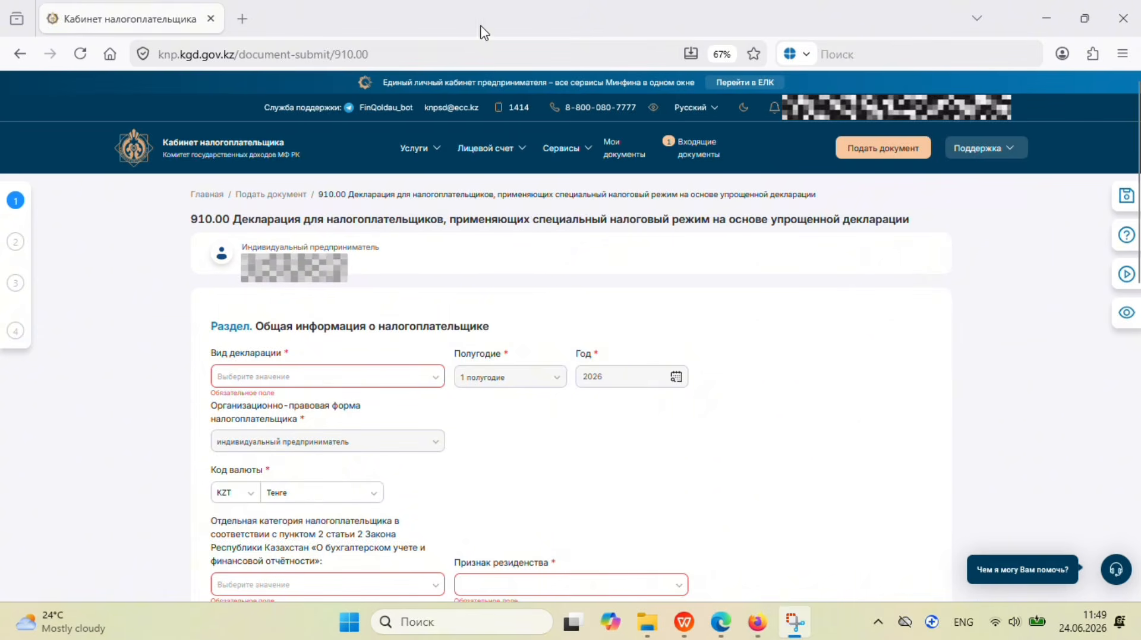
Set the declaration type (Вид декларации) to Очередная
{"action": "left_click", "coordinate": [402, 377]}
{"action": "left_click", "coordinate": [269, 421]}
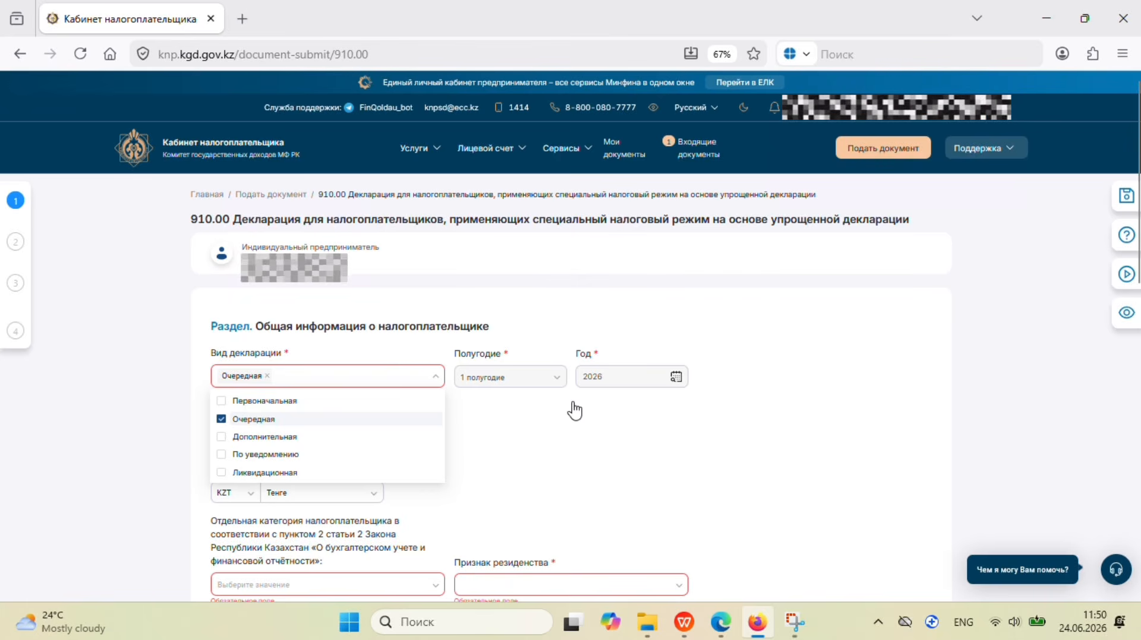
{"action": "left_click", "coordinate": [489, 434]}
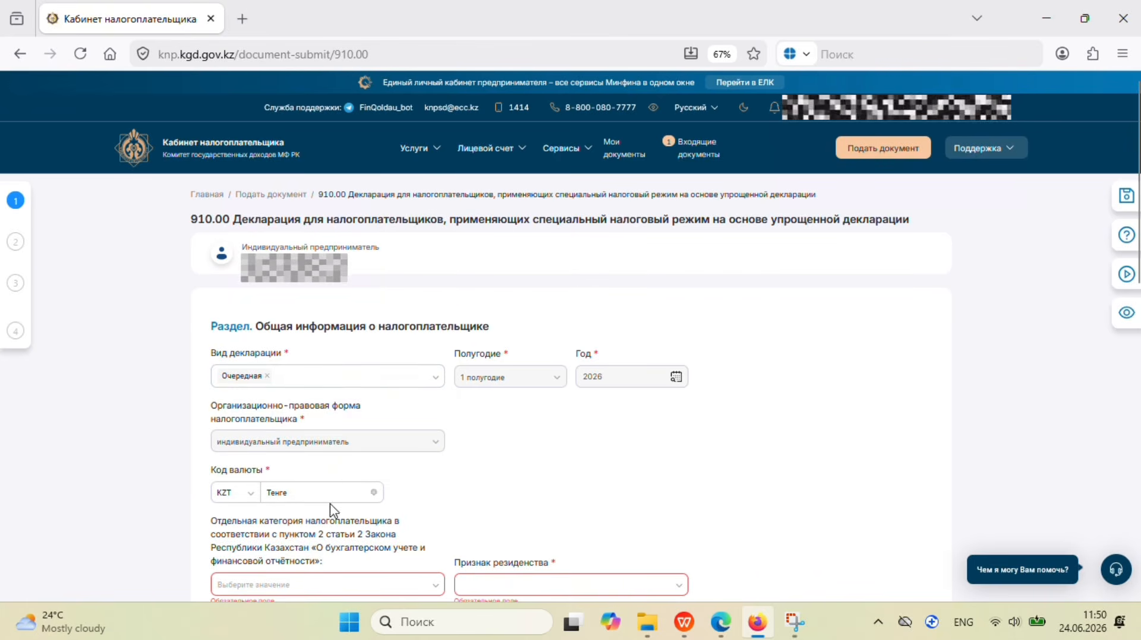
Set the separate taxpayer category to B (не ведет бухгалтерский учет) and the residency status to Резидент РК
{"action": "left_click", "coordinate": [437, 587]}
{"action": "scroll", "coordinate": [879, 344], "scroll_direction": "down", "scroll_amount": 5}
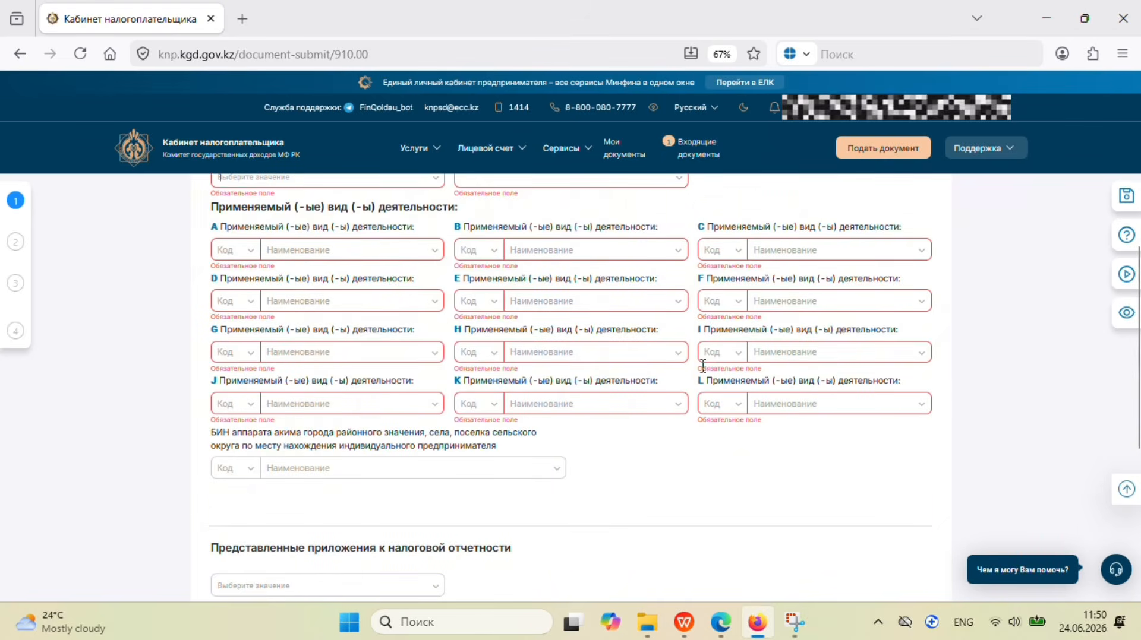
{"action": "left_click", "coordinate": [437, 180]}
{"action": "left_click", "coordinate": [327, 275]}
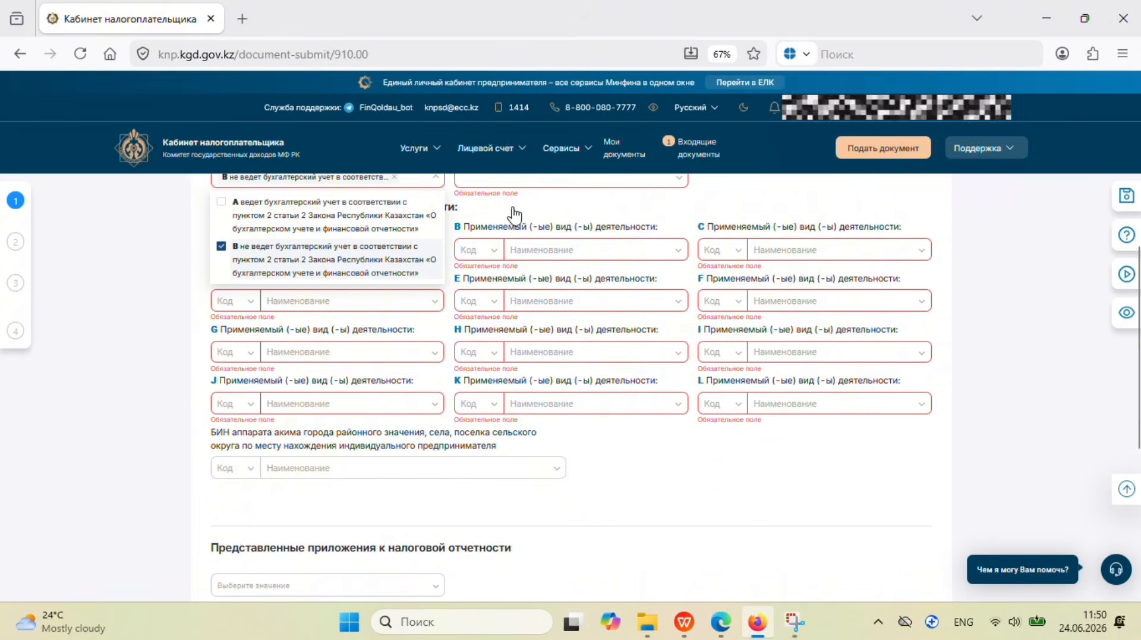
{"action": "left_click", "coordinate": [544, 178]}
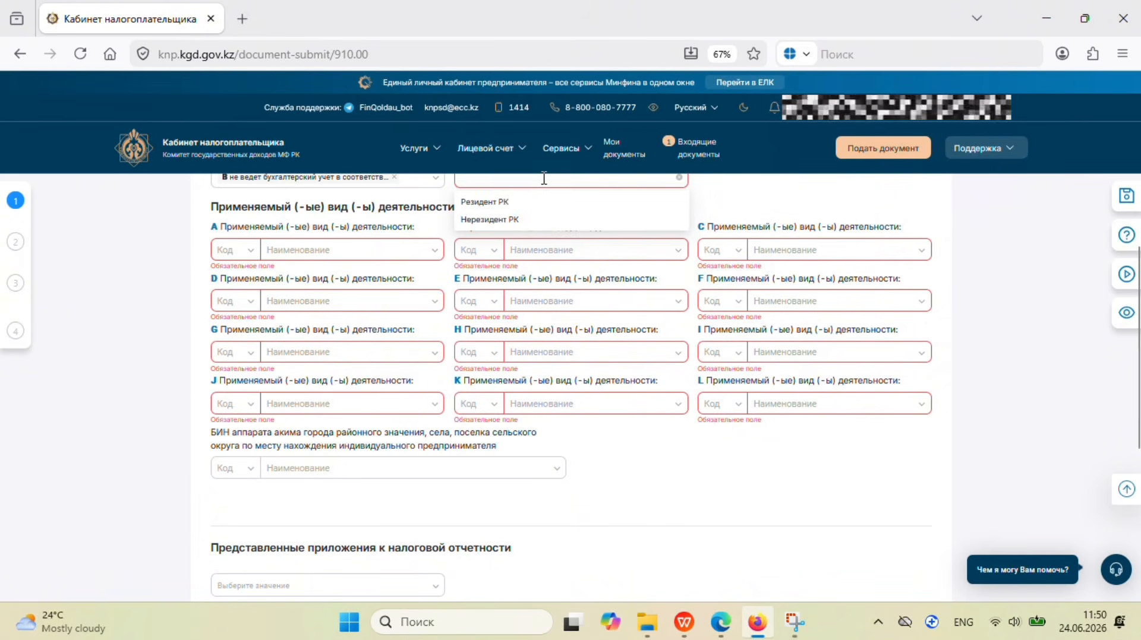
{"action": "left_click", "coordinate": [505, 205]}
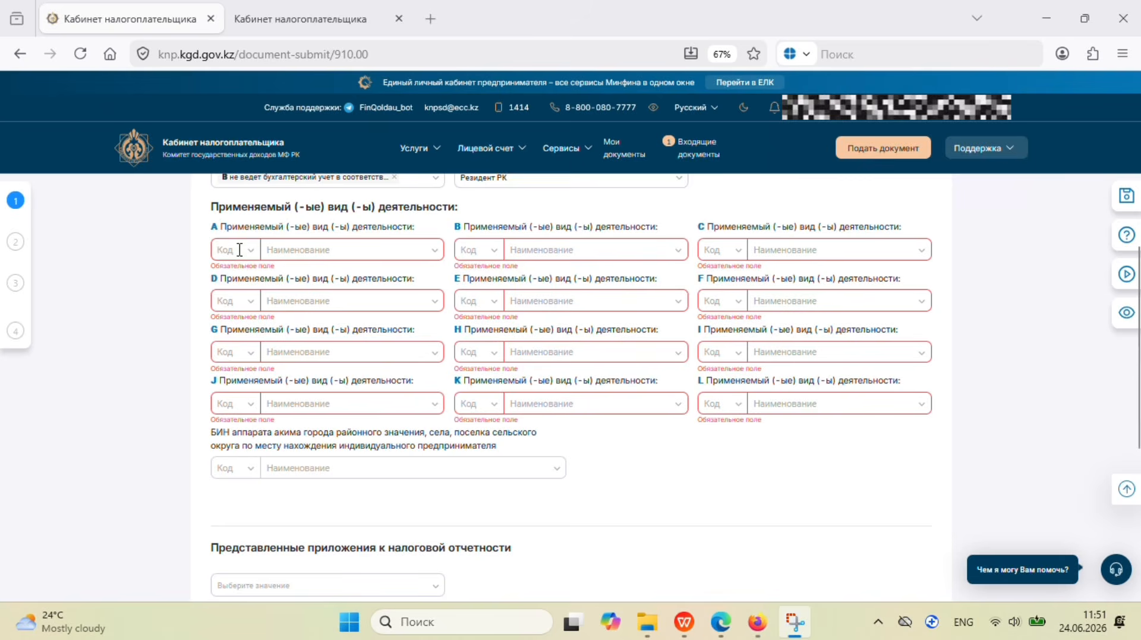
Set applied activity type A to code 01420
{"action": "left_click", "coordinate": [238, 249]}
{"action": "type", "text": "0"}
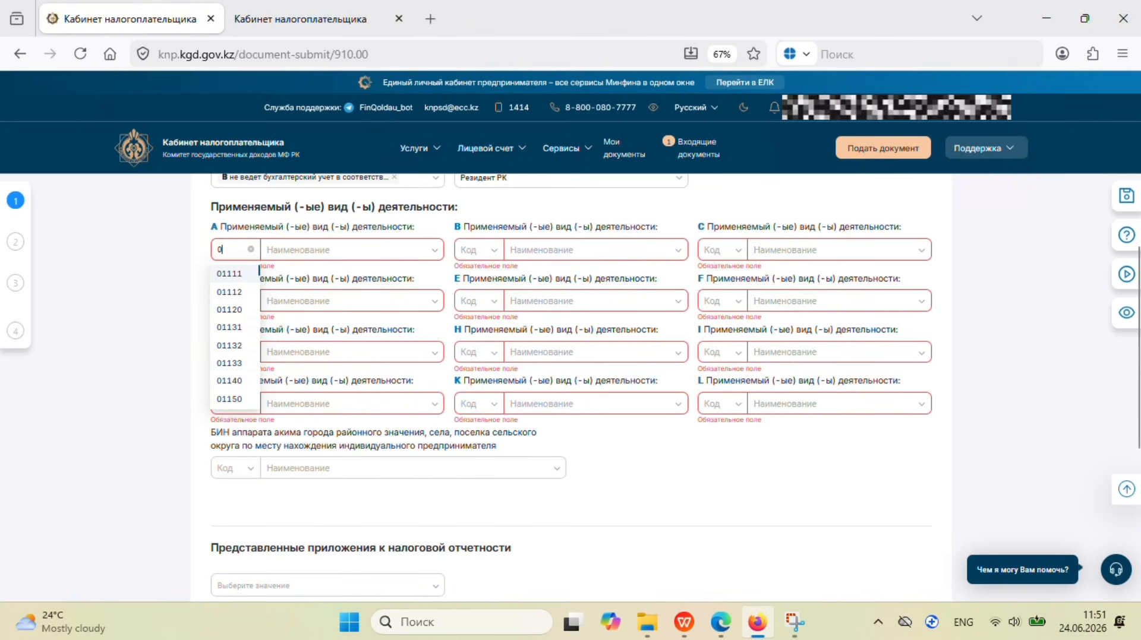
{"action": "type", "text": "420"}
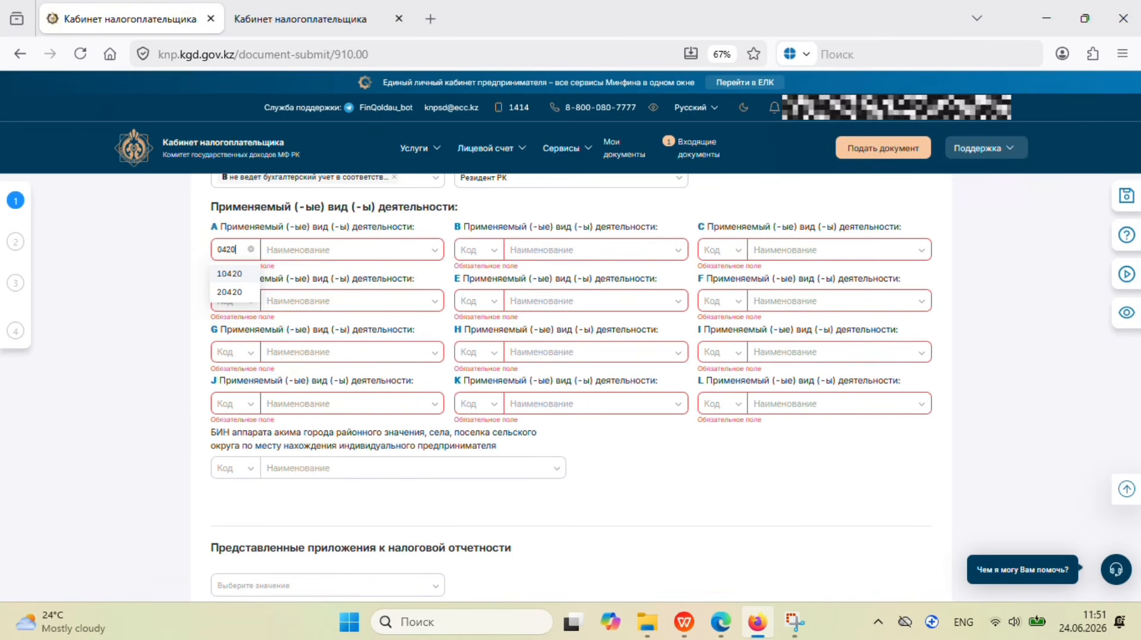
{"action": "key", "text": "BackSpace"}
{"action": "key", "text": "BackSpace"}
{"action": "key", "text": "BackSpace"}
{"action": "type", "text": "1"}
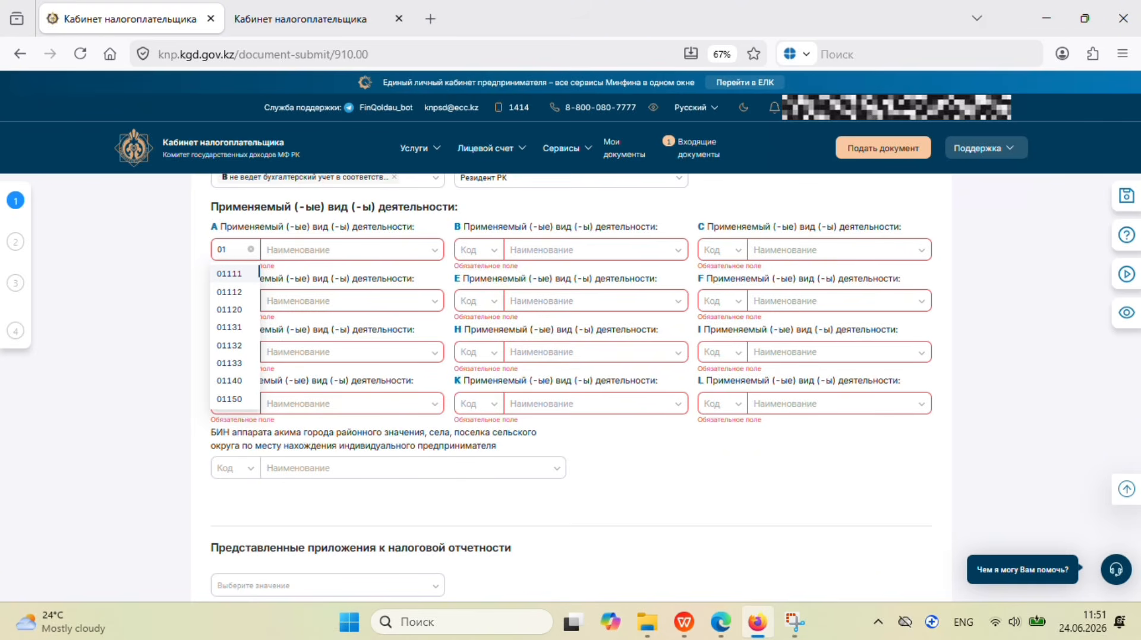
{"action": "type", "text": "420"}
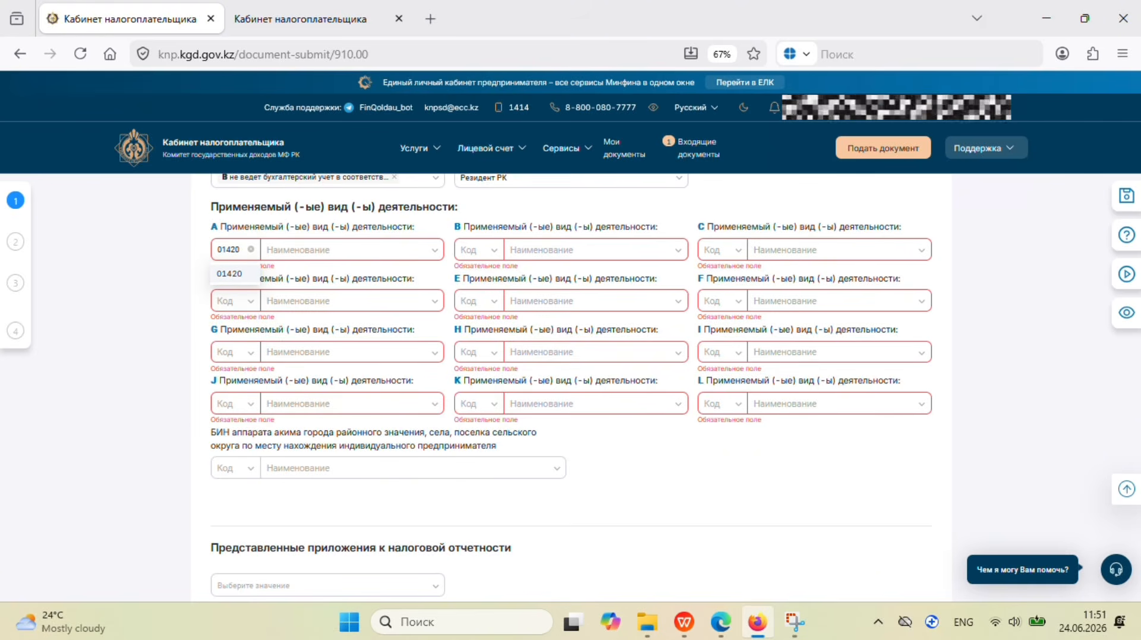
{"action": "left_click", "coordinate": [233, 274]}
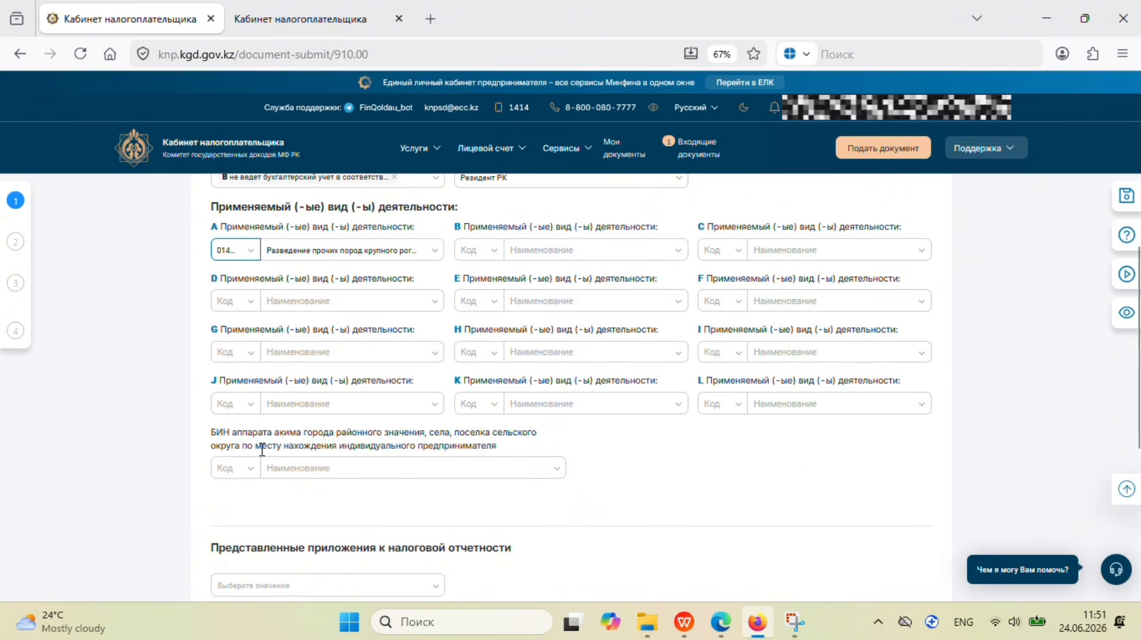
Find the akim office by "кокба" and select ГУ Аппарат акима Кокбайского сельский округ Абайского района
{"action": "left_click", "coordinate": [473, 30]}
{"action": "left_click", "coordinate": [331, 475]}
{"action": "type", "text": "кокба"}
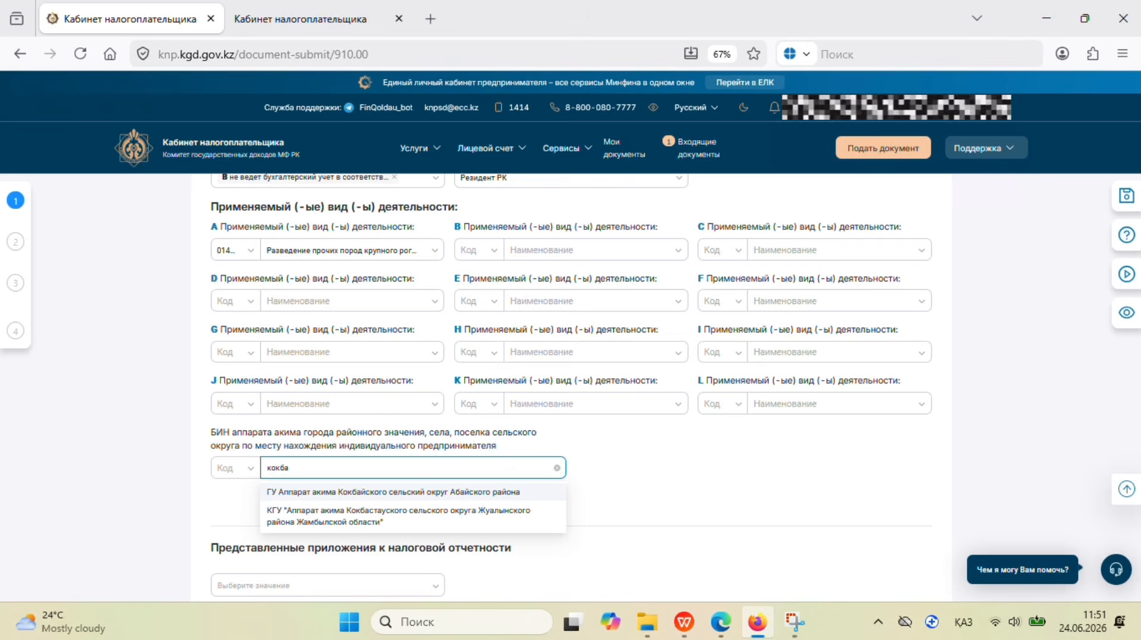
{"action": "left_click", "coordinate": [371, 493]}
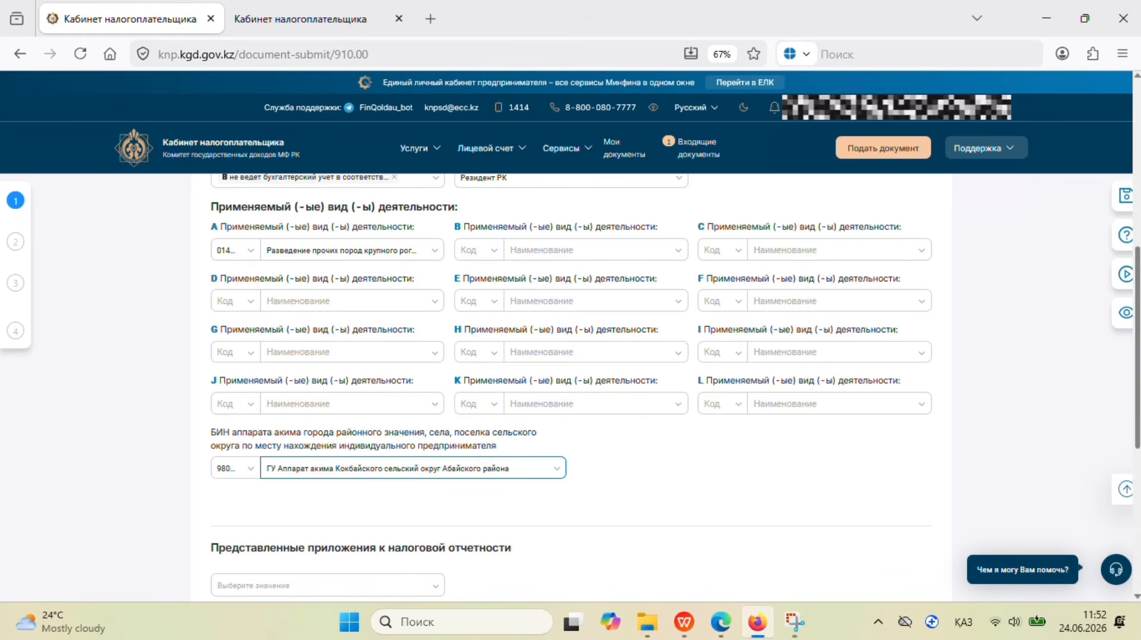
Go to the entrepreneur's social payments section and set the 6 месяц income in row 910.00.005 to 85000
{"action": "left_click", "coordinate": [1137, 596]}
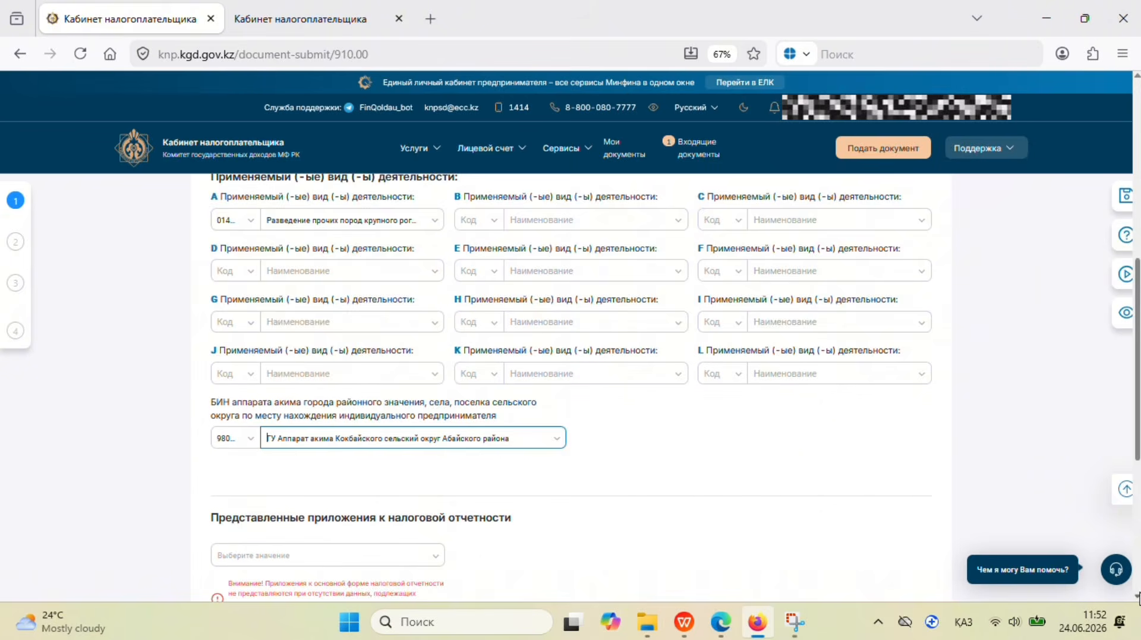
{"action": "left_click", "coordinate": [1136, 596]}
{"action": "mouse_move", "coordinate": [15, 225]}
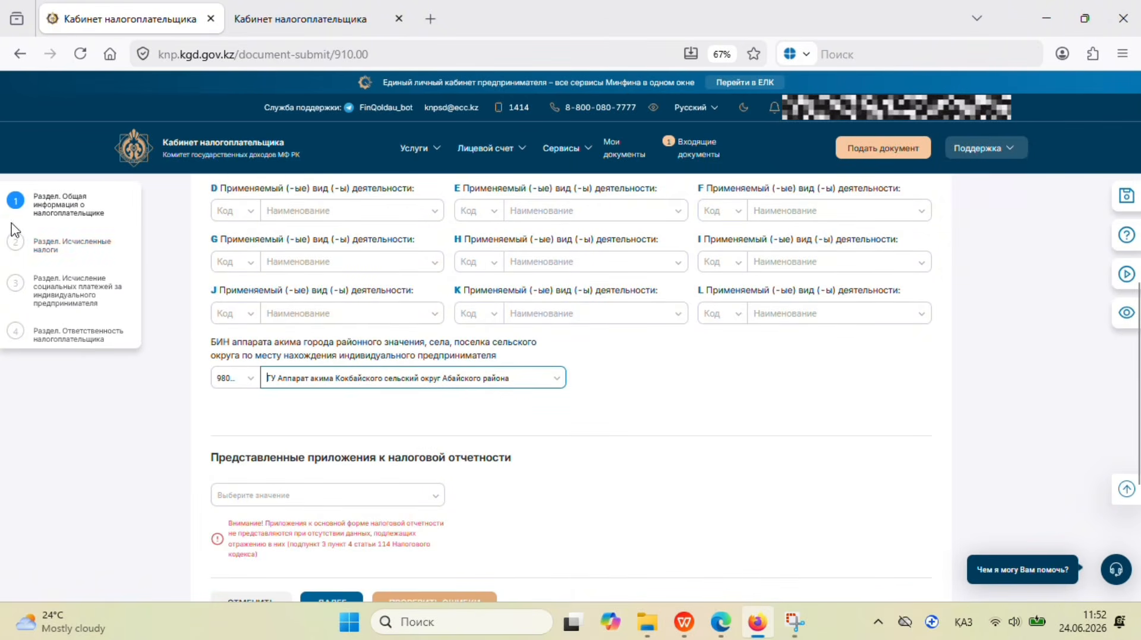
{"action": "left_click", "coordinate": [18, 255]}
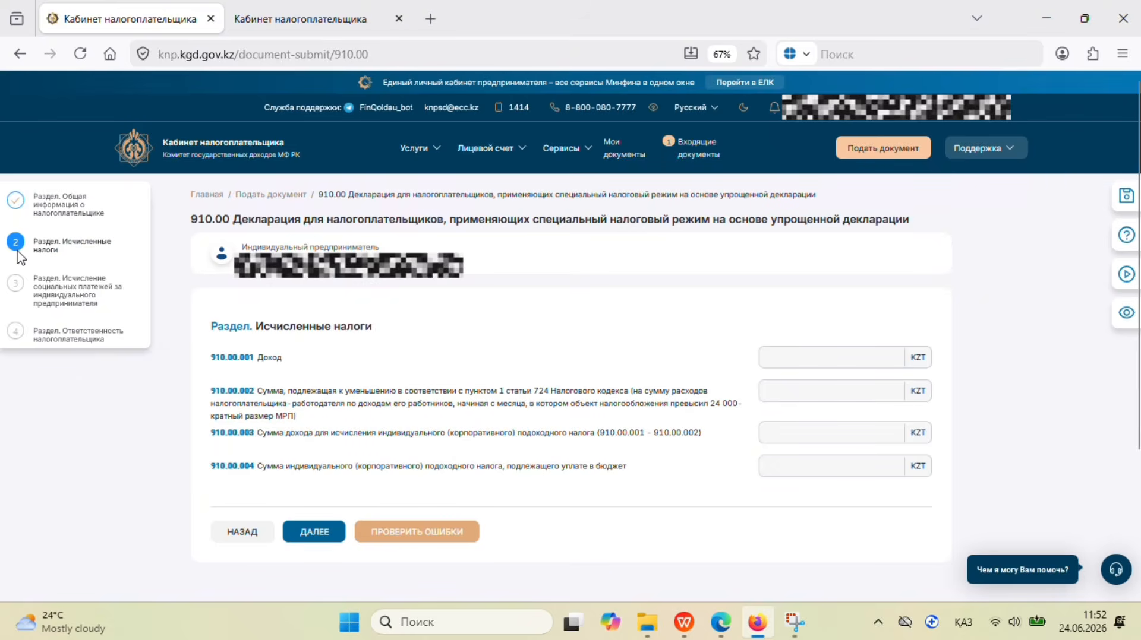
{"action": "left_click", "coordinate": [19, 287]}
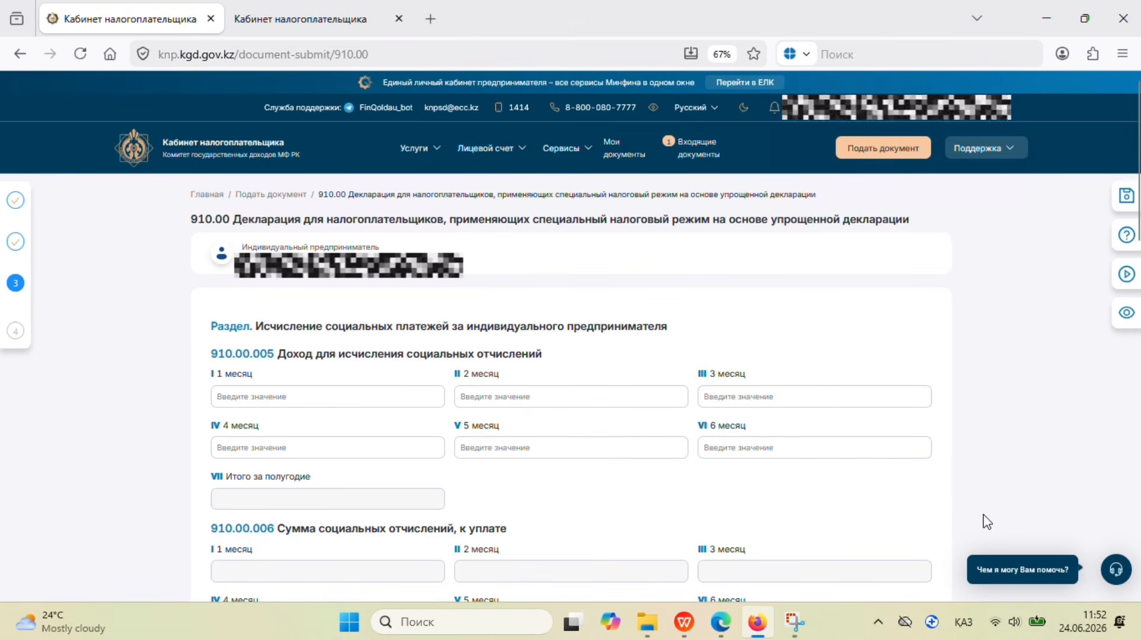
{"action": "left_click", "coordinate": [778, 448]}
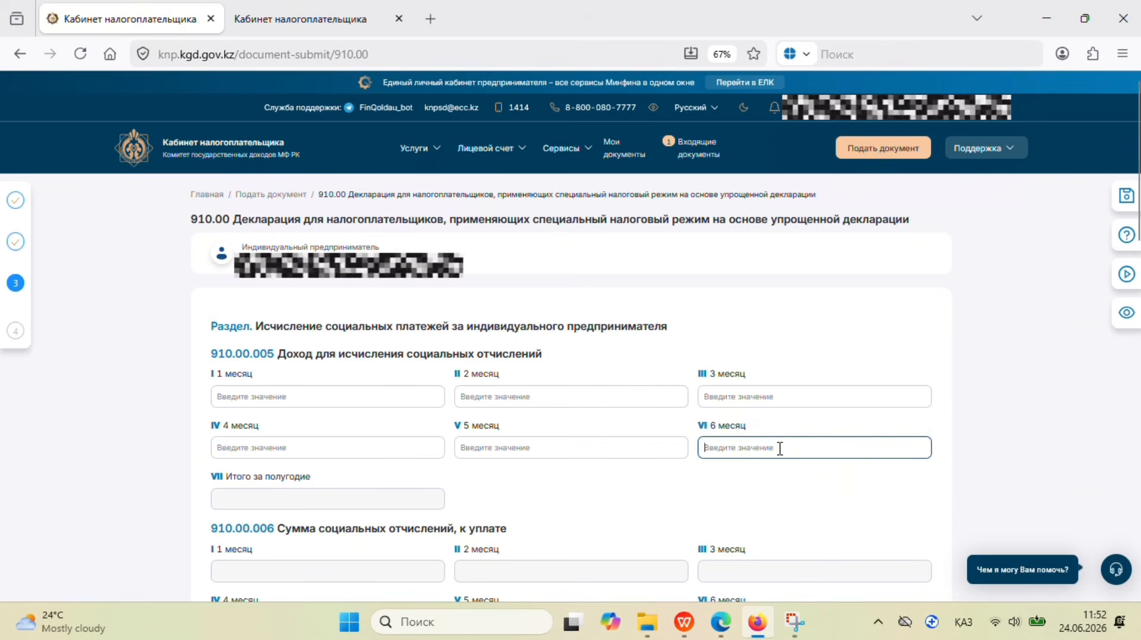
{"action": "type", "text": "85000"}
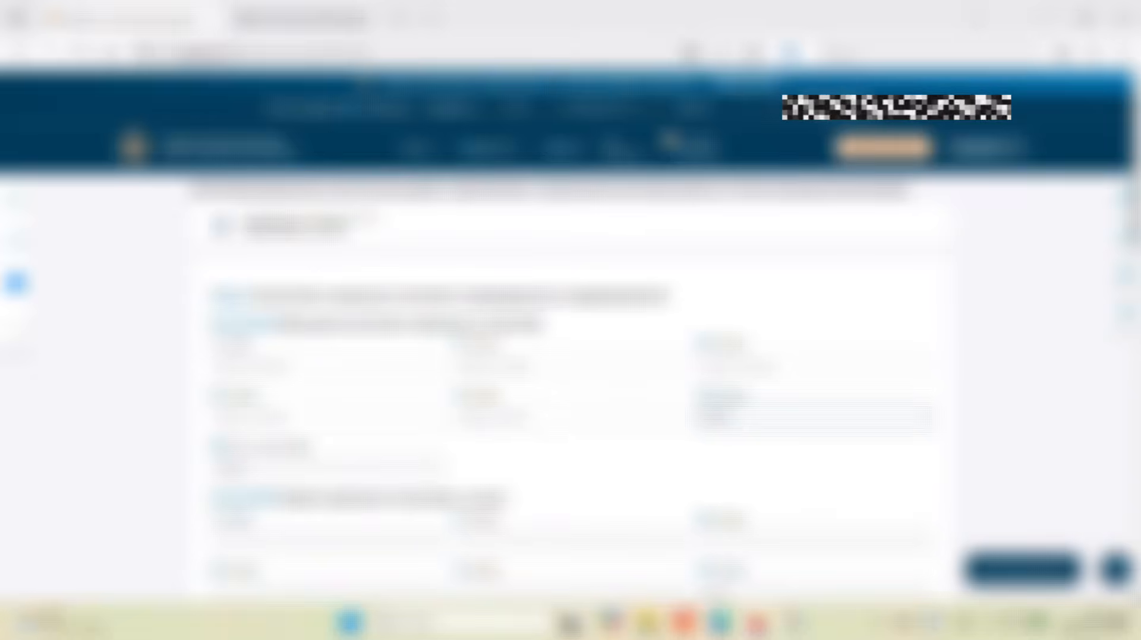
Set the 6 месяц income for pension contributions in row 910.00.007 to 85000
{"action": "left_click", "coordinate": [1137, 597]}
{"action": "left_click", "coordinate": [1137, 597]}
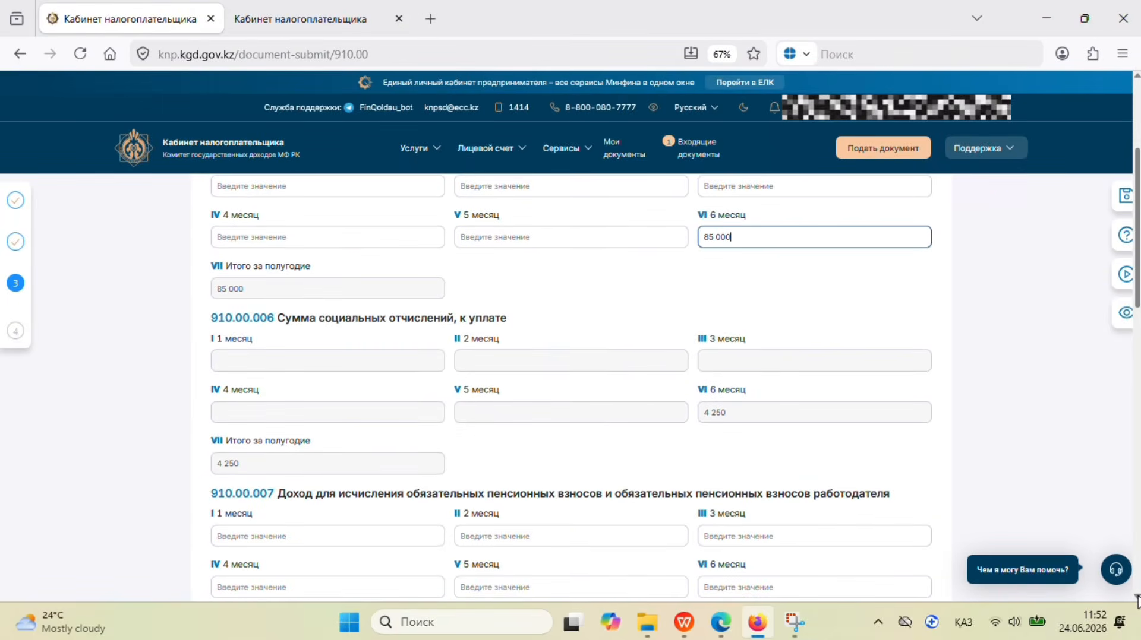
{"action": "left_click", "coordinate": [1137, 597]}
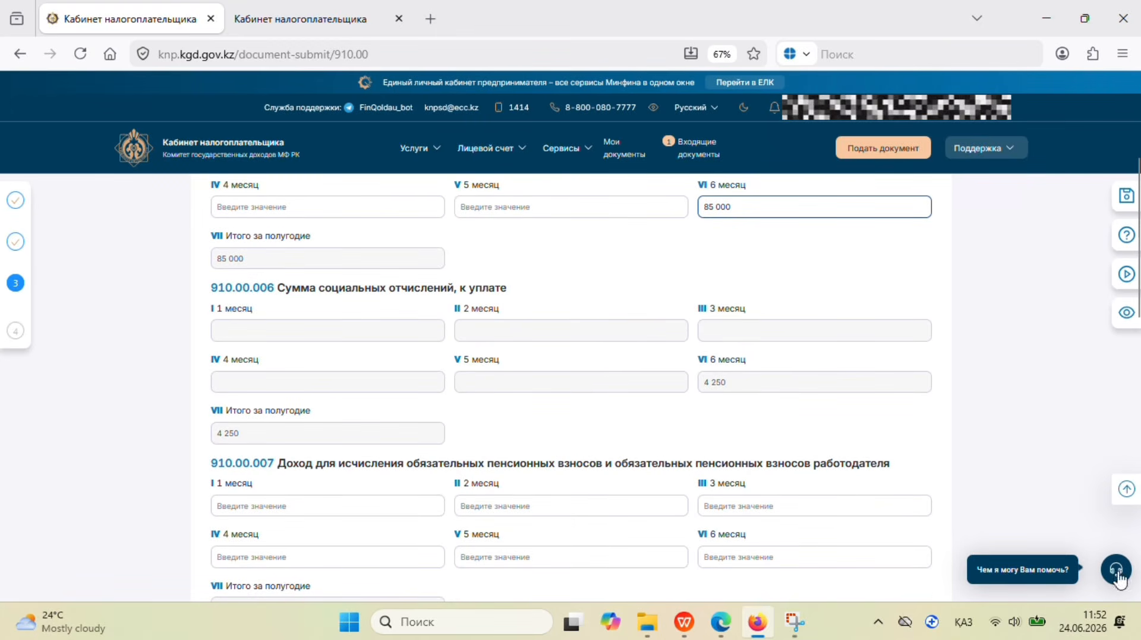
{"action": "left_click", "coordinate": [1137, 597]}
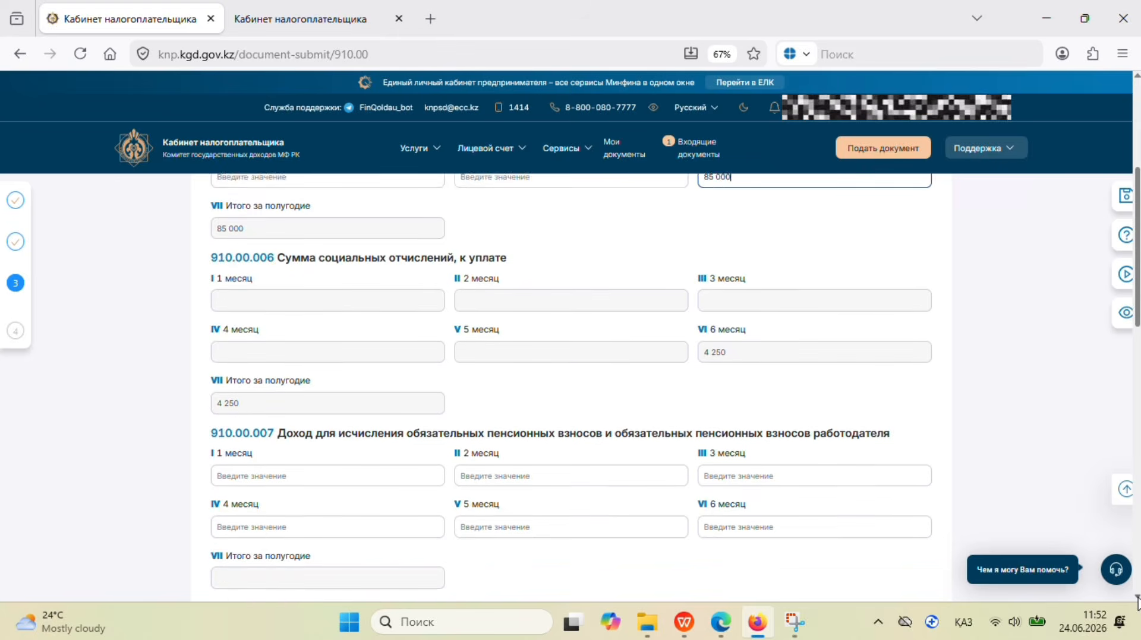
{"action": "left_click", "coordinate": [1137, 597]}
{"action": "left_click", "coordinate": [1137, 597]}
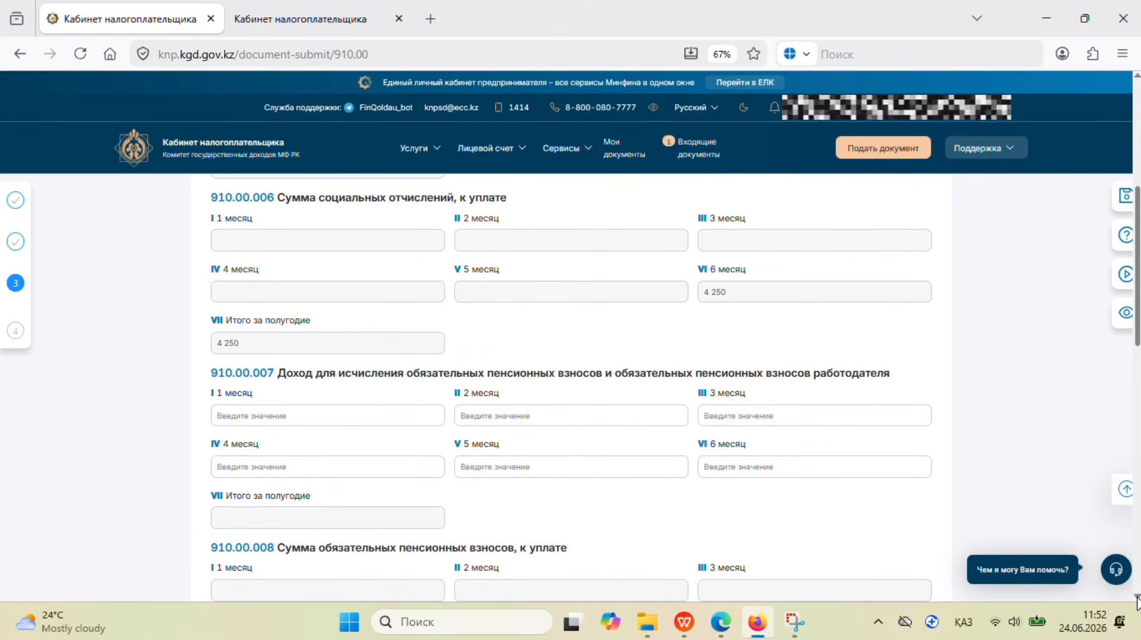
{"action": "left_click", "coordinate": [1137, 597]}
{"action": "left_click", "coordinate": [1137, 597]}
{"action": "left_click", "coordinate": [1137, 597]}
{"action": "scroll", "coordinate": [737, 552], "scroll_direction": "up", "scroll_amount": 3}
{"action": "left_click", "coordinate": [736, 552]}
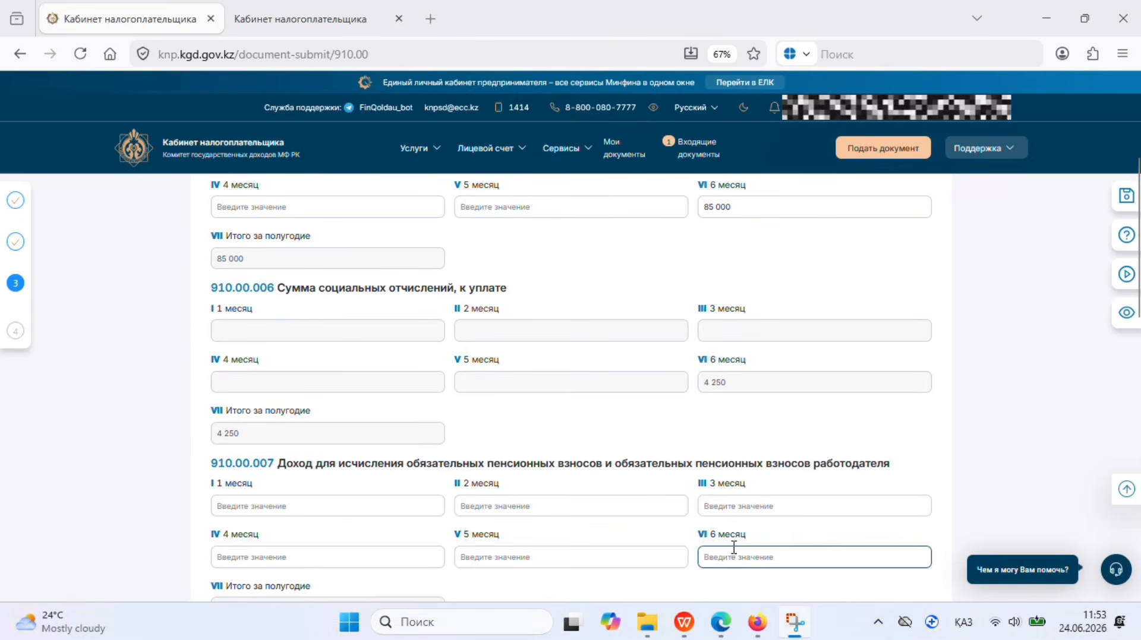
{"action": "type", "text": "850"}
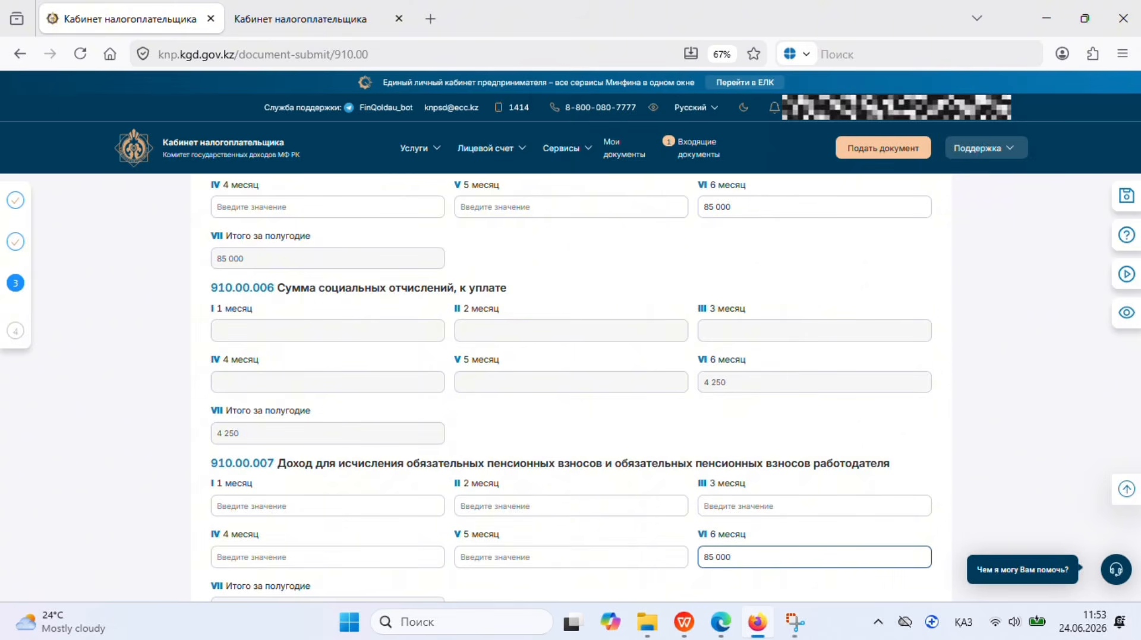
Set the medical insurance contributions in row 910.00.010 to 0 for 1 месяц and 4 месяц
{"action": "left_click", "coordinate": [1136, 597]}
{"action": "left_click", "coordinate": [1137, 597]}
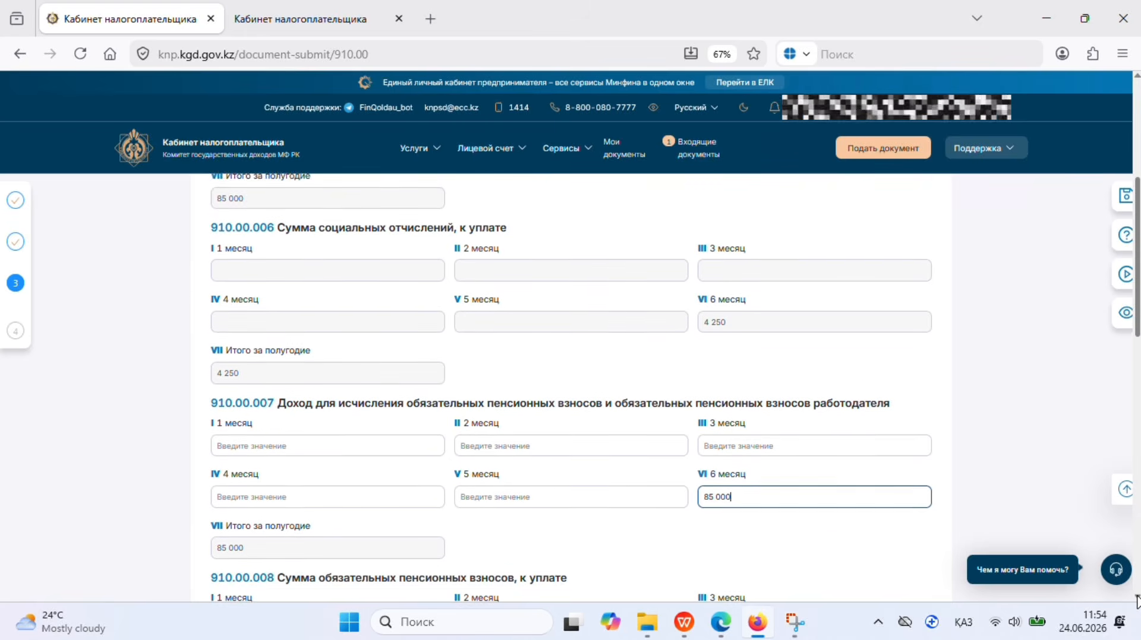
{"action": "left_click", "coordinate": [1137, 596]}
{"action": "left_click", "coordinate": [1137, 596]}
{"action": "left_click", "coordinate": [1136, 596]}
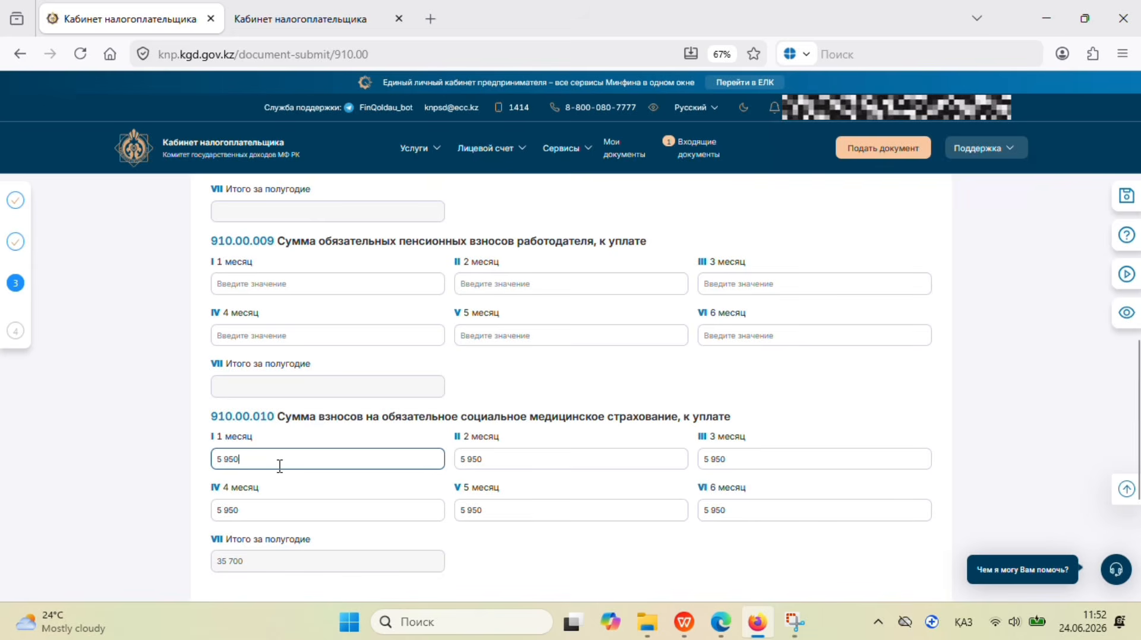
{"action": "key", "text": "ctrl+shift+Left"}
{"action": "key", "text": "BackSpace"}
{"action": "key", "text": "BackSpace"}
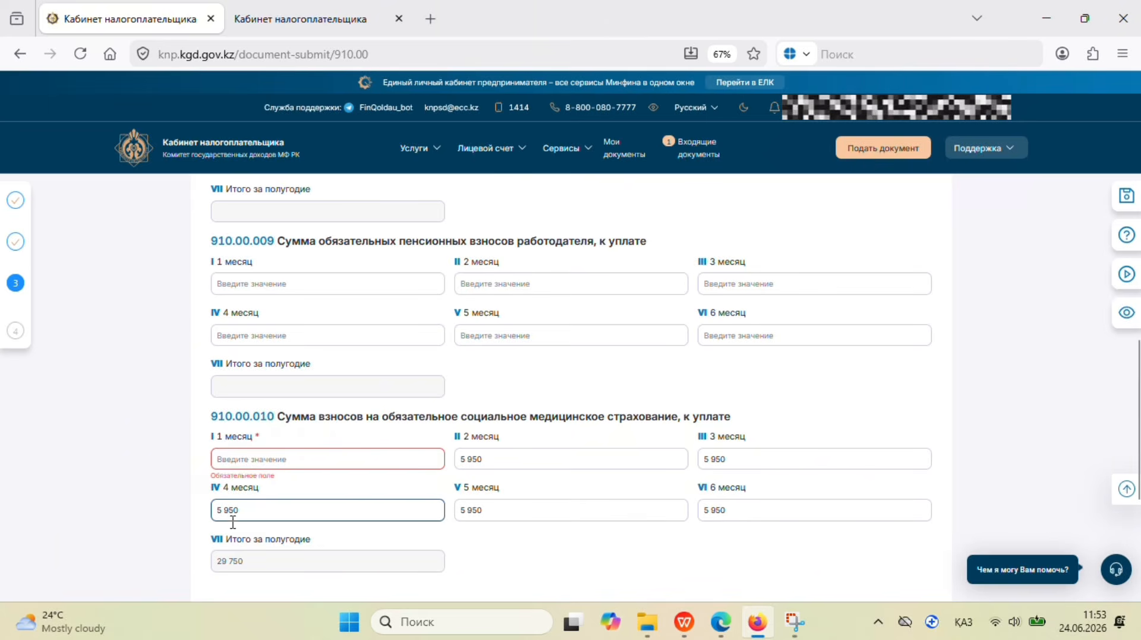
{"action": "type", "text": "0"}
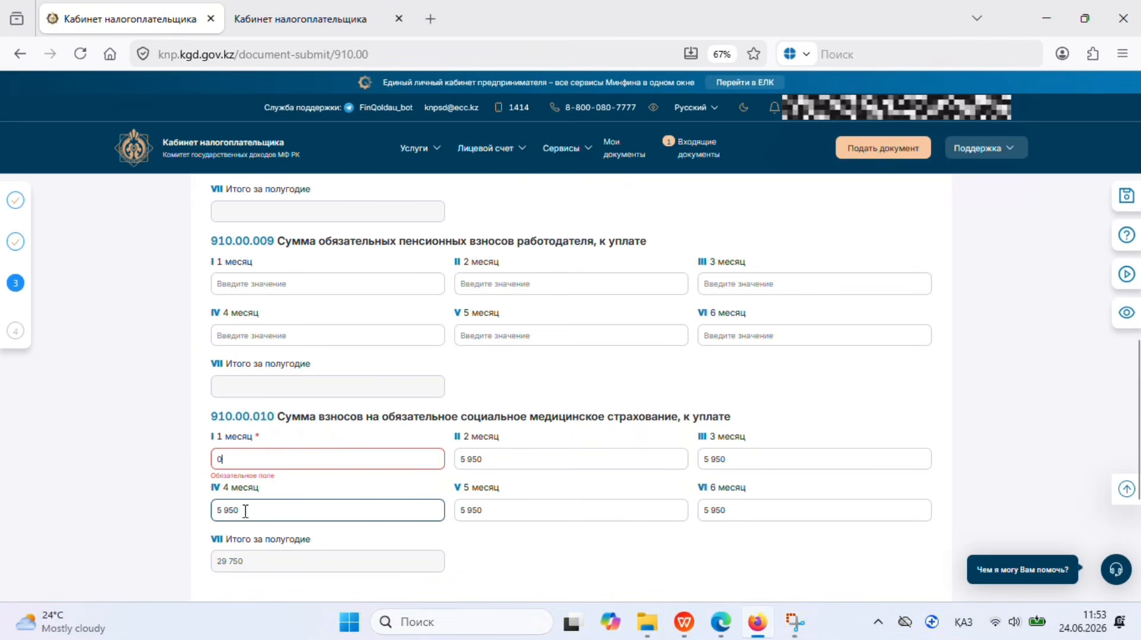
{"action": "left_click", "coordinate": [233, 513]}
{"action": "key", "text": "BackSpace"}
{"action": "type", "text": "0"}
Set the row 910.00.010 contributions for 2 месяц, 5 месяц and 3 месяц to 0
{"action": "left_click", "coordinate": [493, 460]}
{"action": "type", "text": "0"}
{"action": "left_click", "coordinate": [482, 510]}
{"action": "type", "text": "0"}
{"action": "left_click", "coordinate": [726, 461]}
{"action": "double_click", "coordinate": [726, 461]}
{"action": "type", "text": "0"}
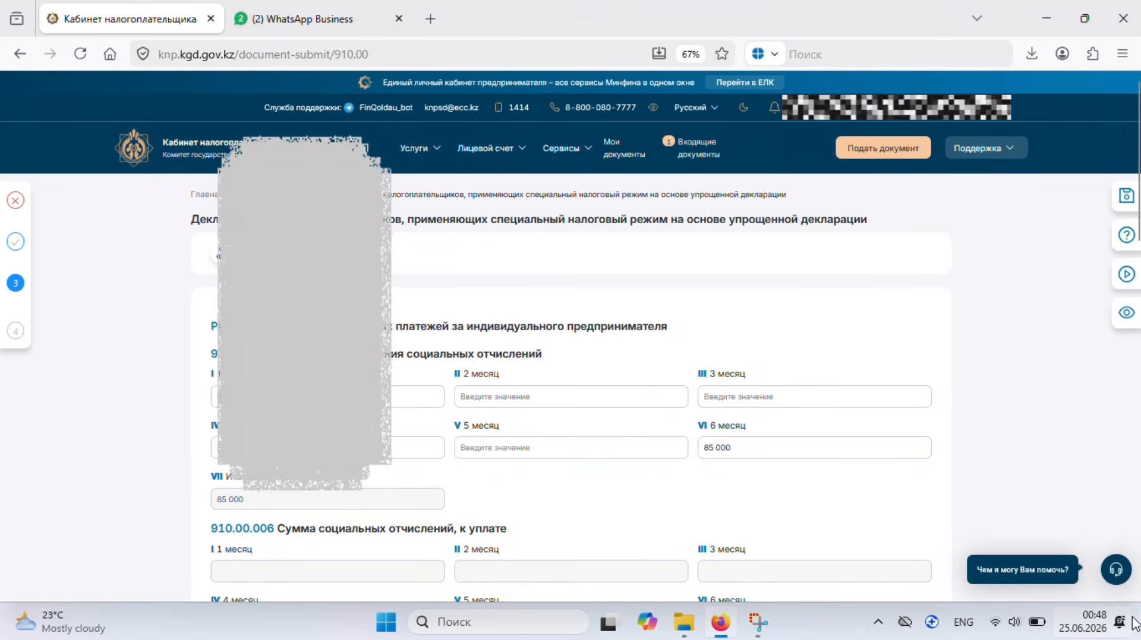
Review the monthly amounts and half-year totals in rows 910.00.005 through 910.00.010 of the social payments section
{"action": "left_click", "coordinate": [1136, 596]}
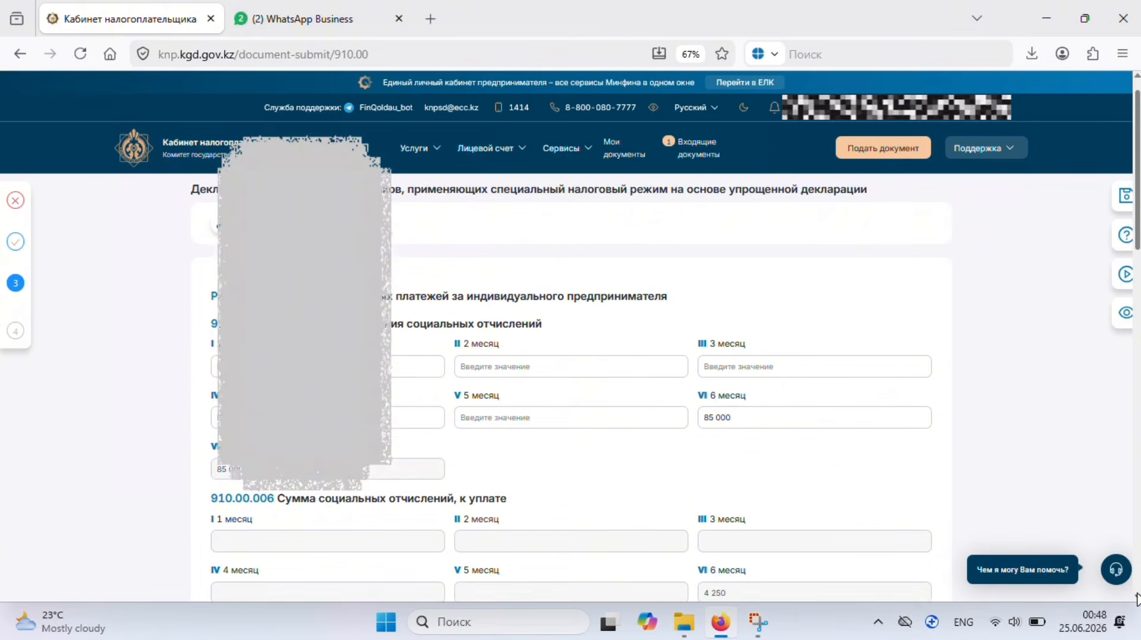
{"action": "left_click", "coordinate": [1136, 596]}
{"action": "left_click", "coordinate": [1136, 597]}
{"action": "left_click", "coordinate": [1136, 597]}
{"action": "left_click", "coordinate": [1135, 596]}
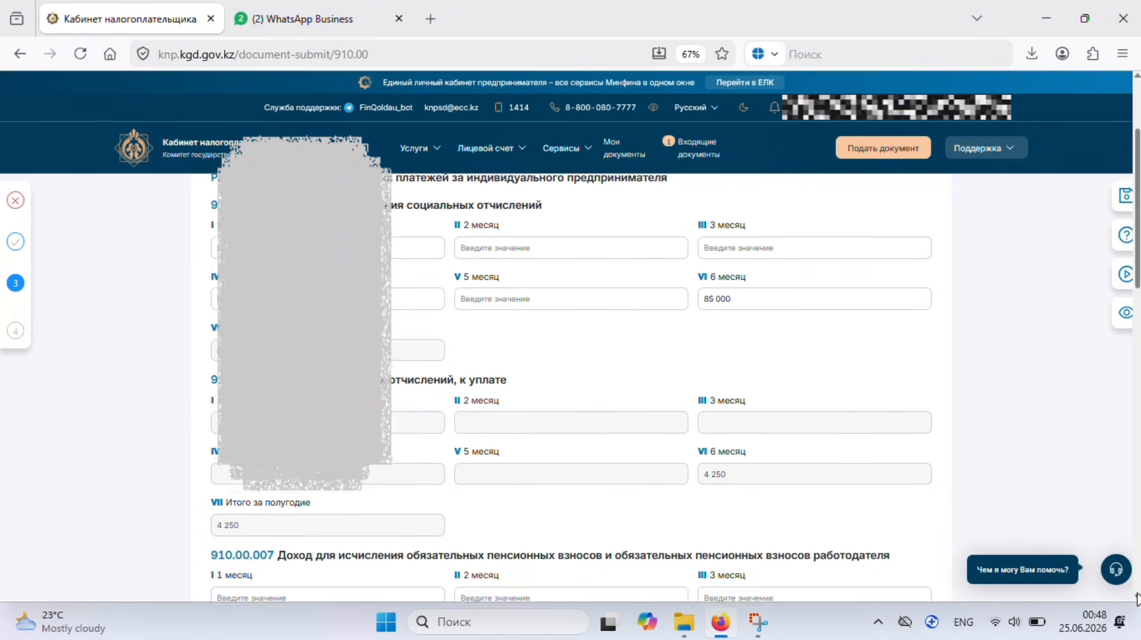
{"action": "left_click", "coordinate": [1136, 596]}
{"action": "left_click", "coordinate": [1136, 596]}
{"action": "left_click", "coordinate": [1136, 596]}
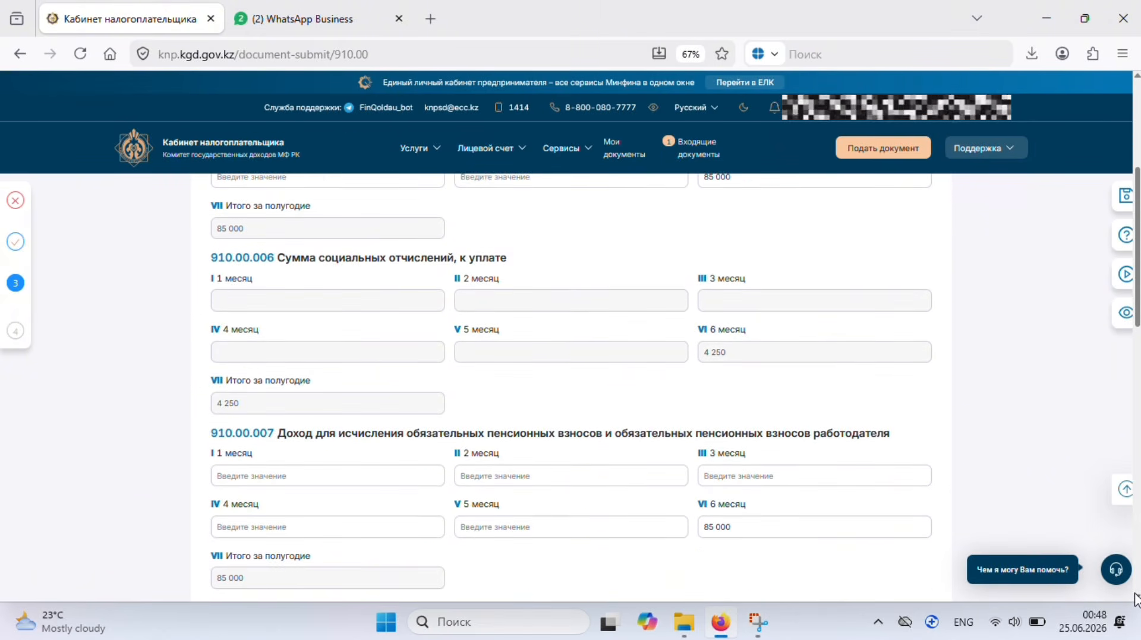
{"action": "left_click", "coordinate": [1136, 597]}
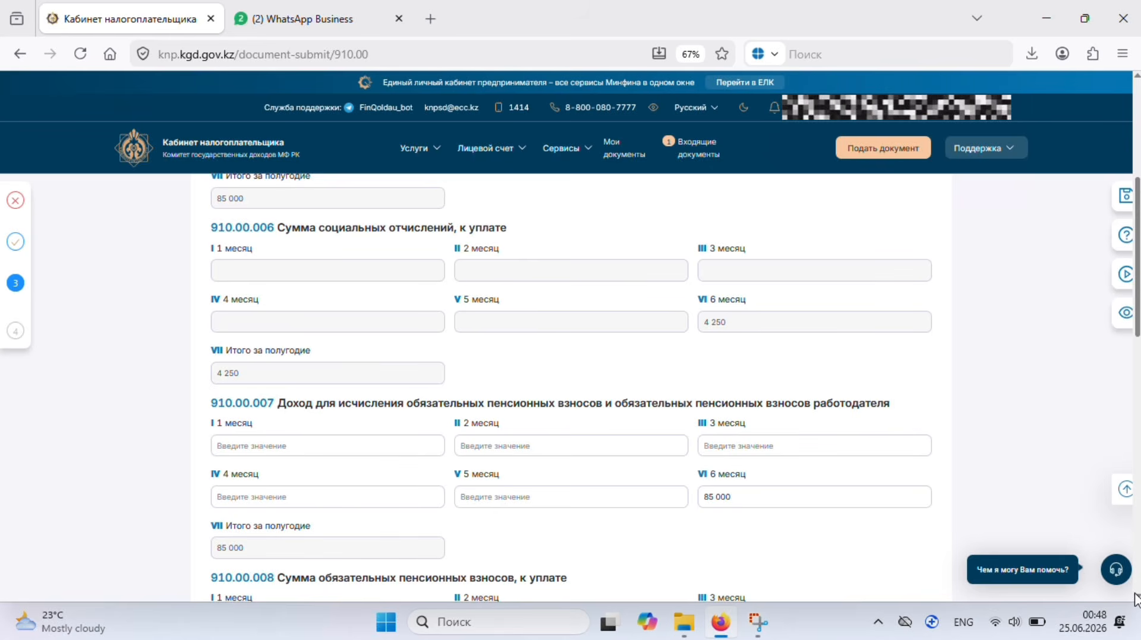
{"action": "left_click", "coordinate": [1136, 597]}
{"action": "left_click", "coordinate": [1136, 597]}
{"action": "left_click", "coordinate": [1136, 597]}
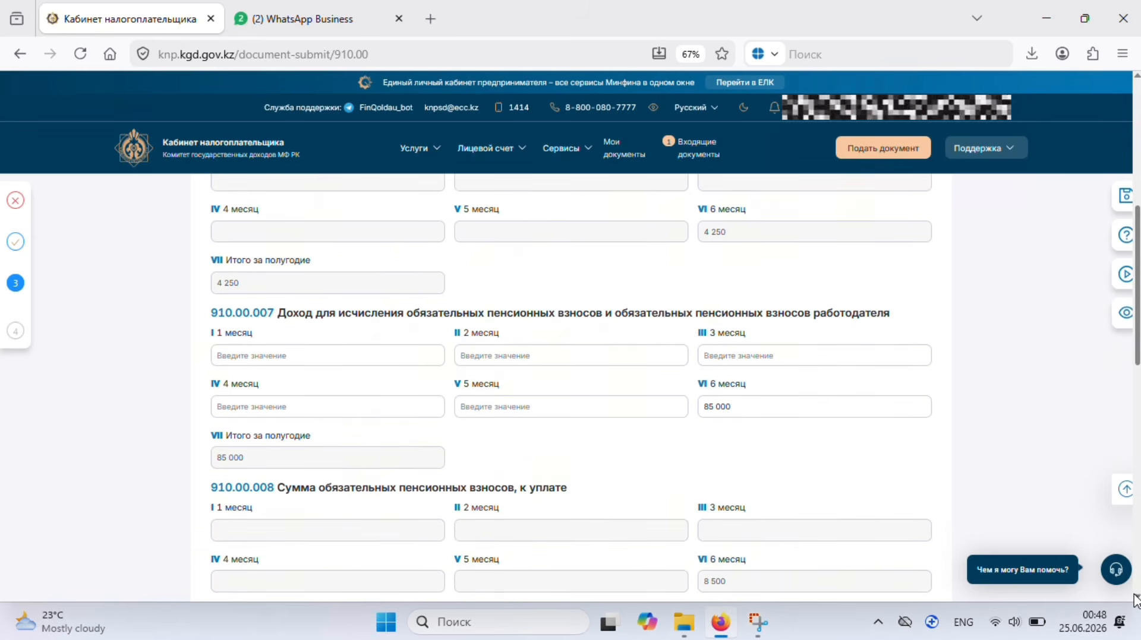
{"action": "left_click", "coordinate": [1136, 597]}
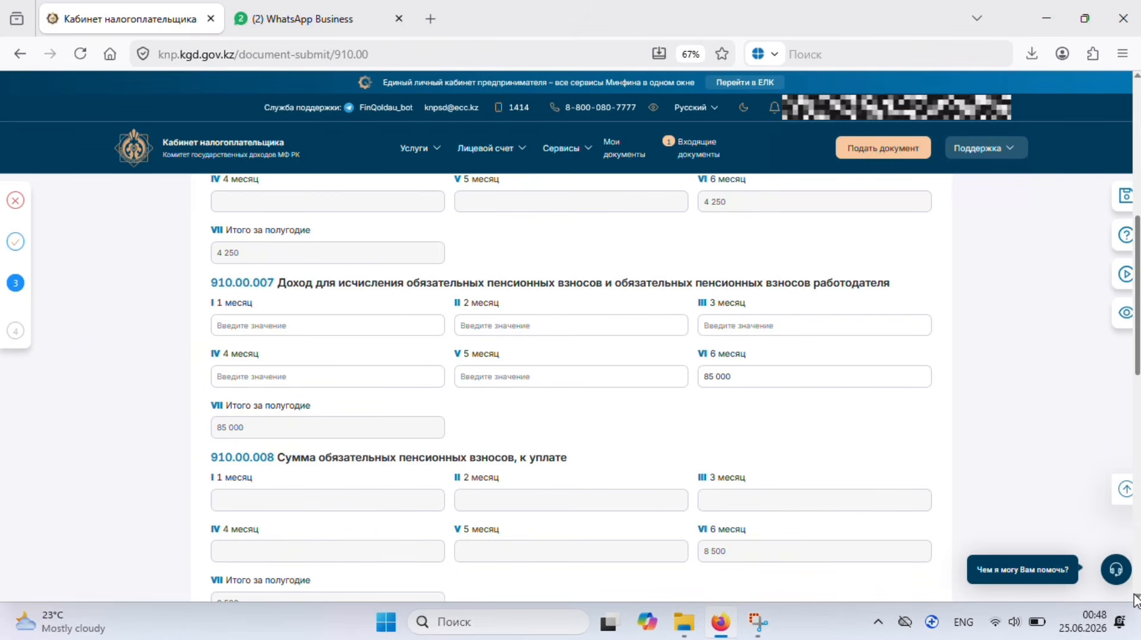
{"action": "left_click", "coordinate": [1136, 596]}
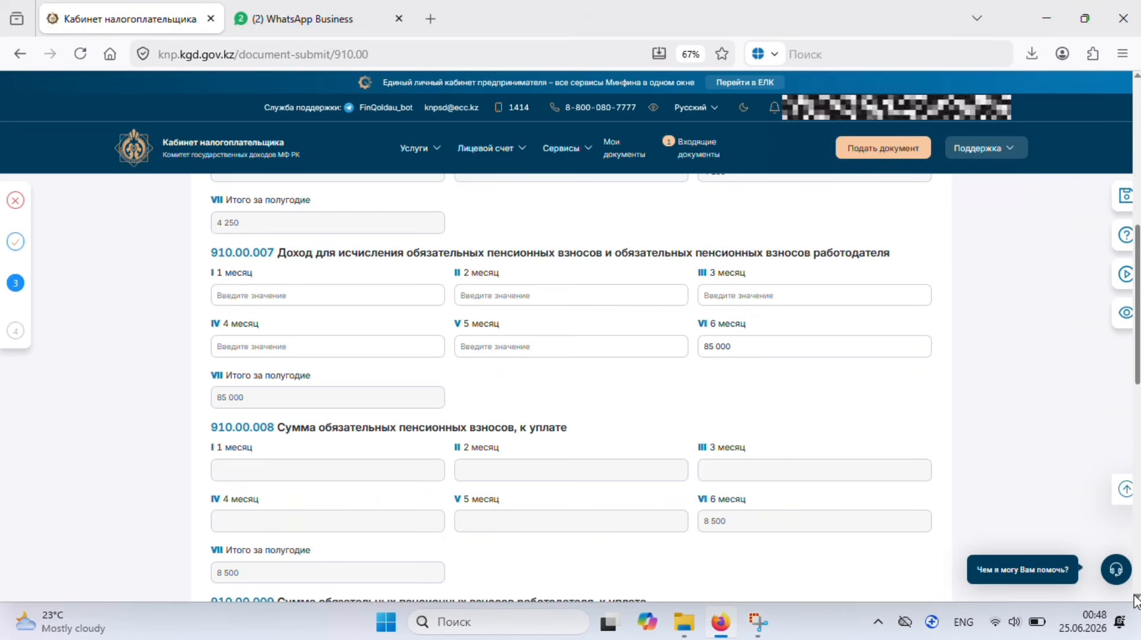
{"action": "left_click", "coordinate": [1136, 596]}
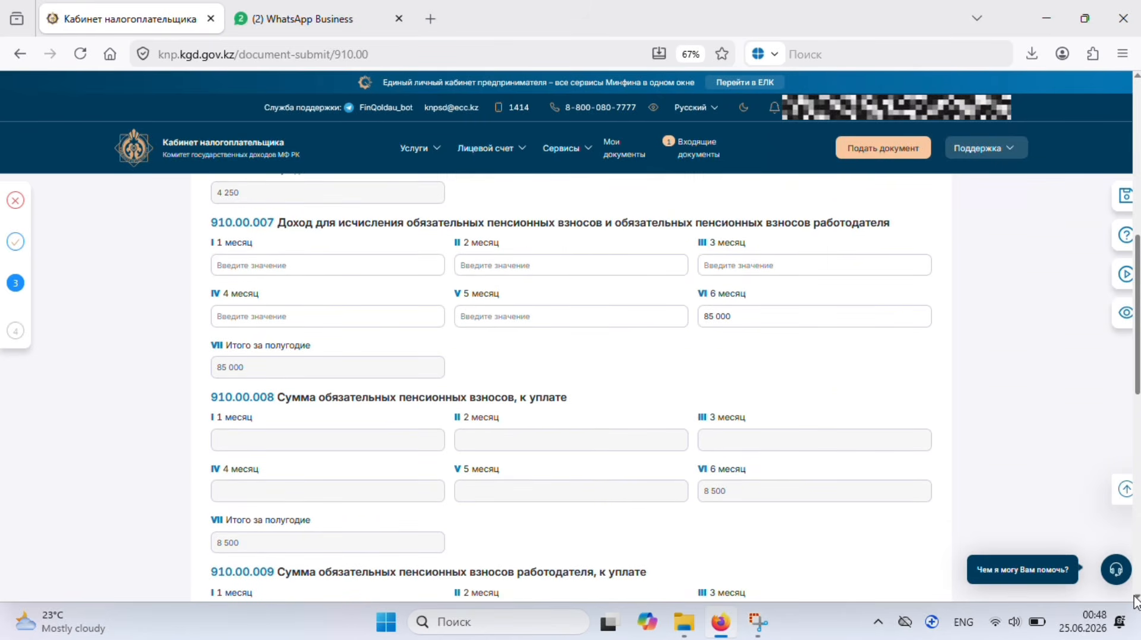
{"action": "left_click", "coordinate": [1136, 597]}
{"action": "left_click", "coordinate": [1136, 597]}
{"action": "left_click", "coordinate": [1136, 596]}
{"action": "left_click", "coordinate": [1136, 597]}
{"action": "left_click", "coordinate": [1136, 597]}
{"action": "left_click", "coordinate": [1136, 596]}
{"action": "left_click", "coordinate": [1136, 596]}
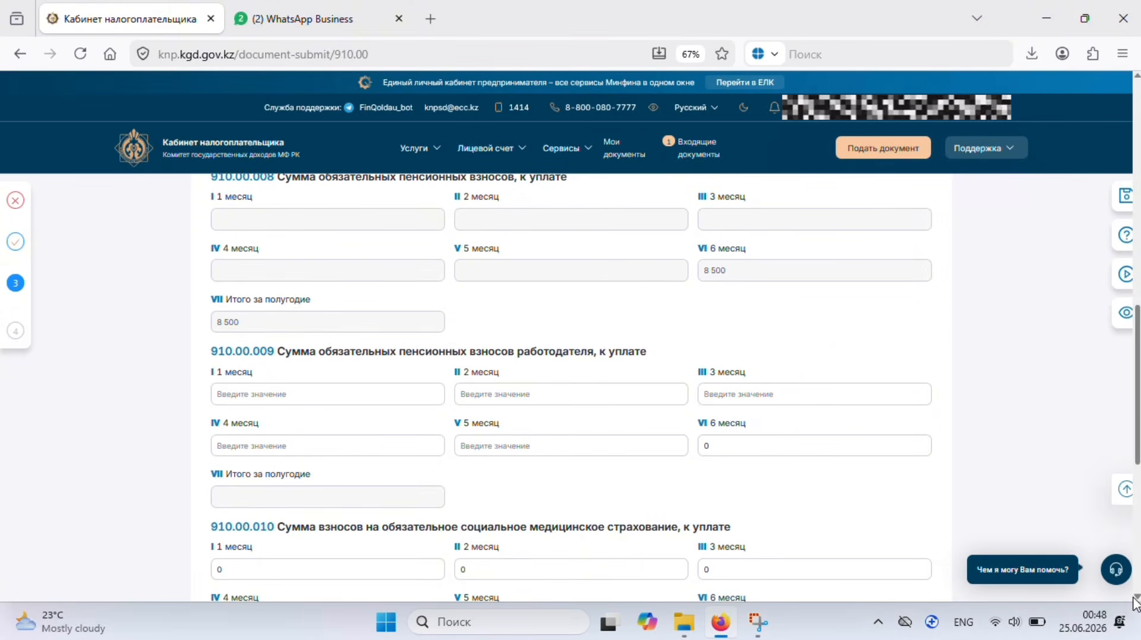
{"action": "left_click", "coordinate": [1134, 598]}
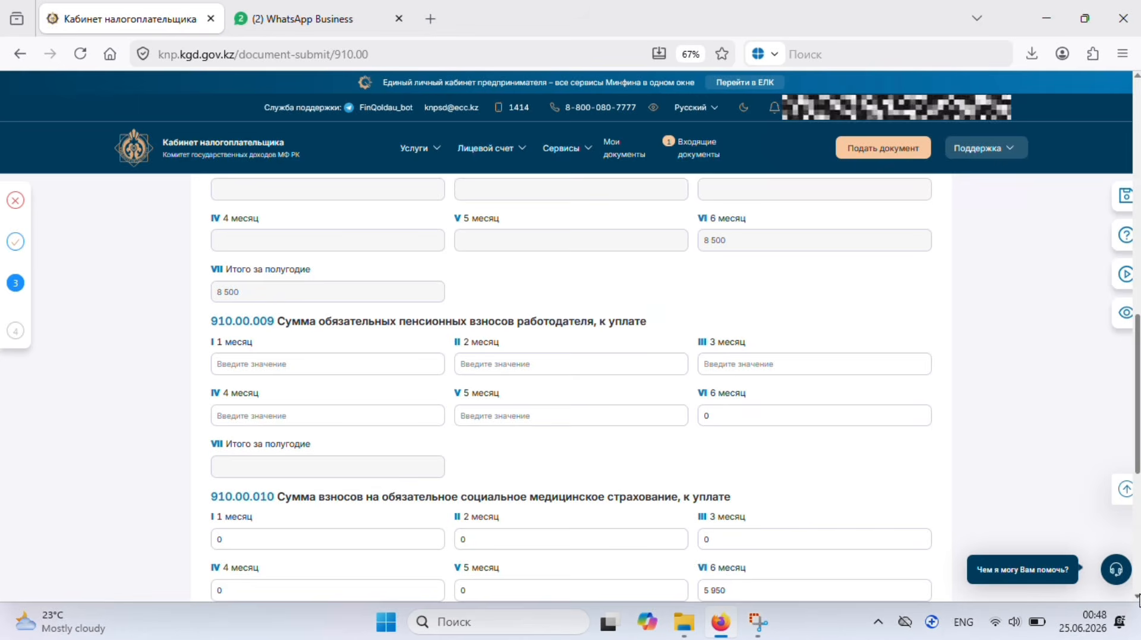
{"action": "left_click", "coordinate": [1137, 597]}
{"action": "left_click", "coordinate": [1137, 598]}
{"action": "left_click", "coordinate": [1137, 597]}
{"action": "left_click", "coordinate": [1137, 597]}
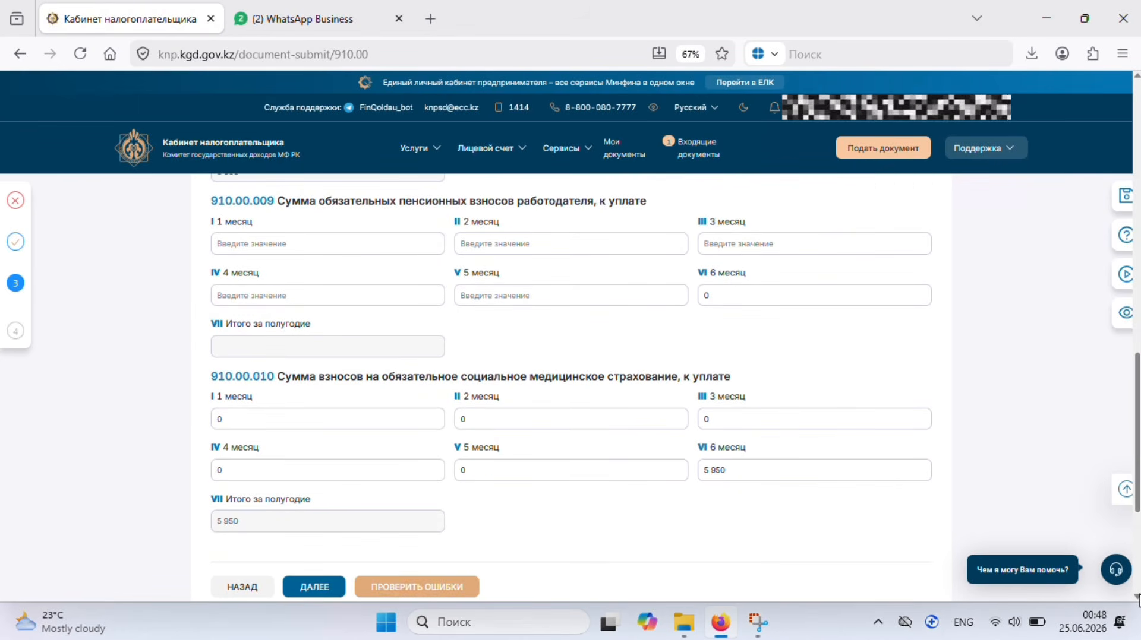
{"action": "left_click", "coordinate": [1137, 597]}
{"action": "left_click", "coordinate": [1137, 598]}
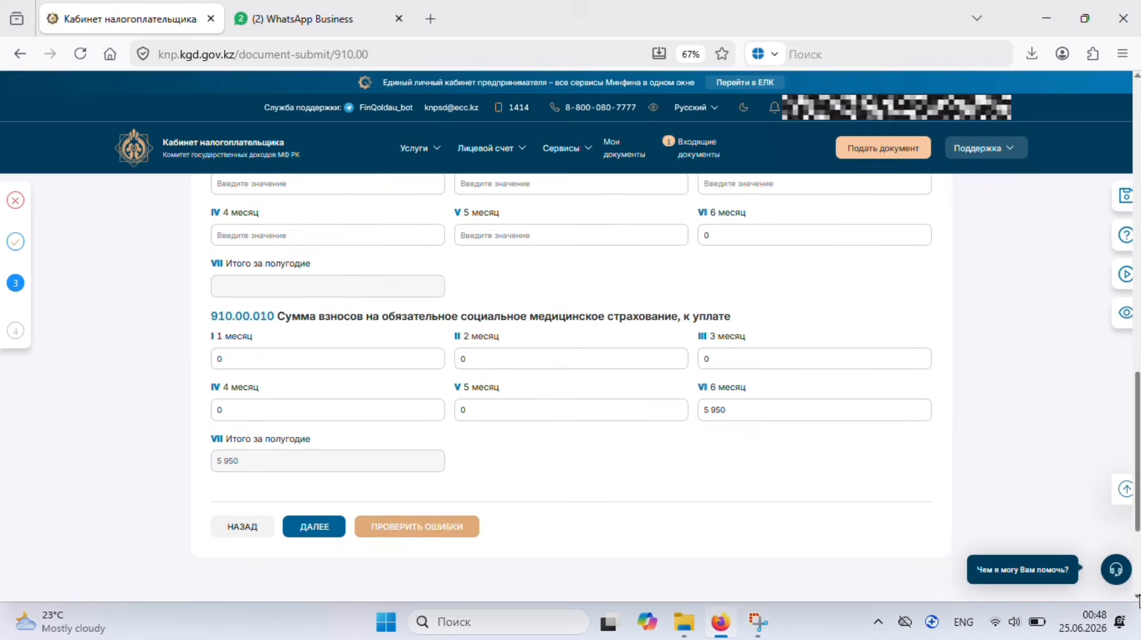
{"action": "left_click", "coordinate": [1137, 597]}
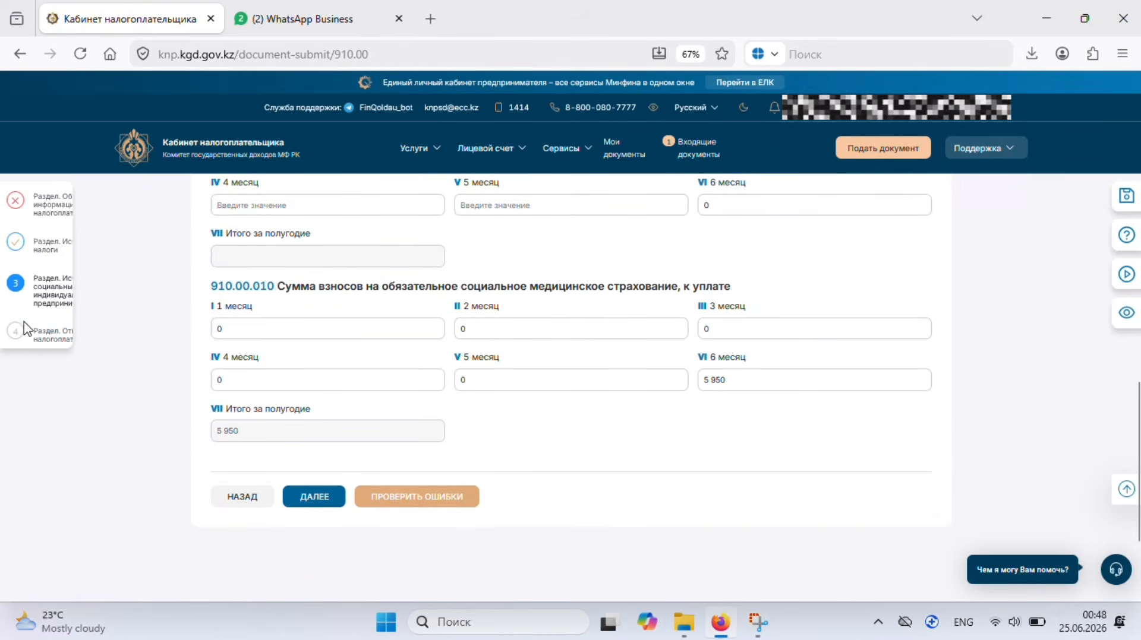
Go to the taxpayer responsibility section, check the declaration for errors and close the error list
{"action": "left_click", "coordinate": [16, 338]}
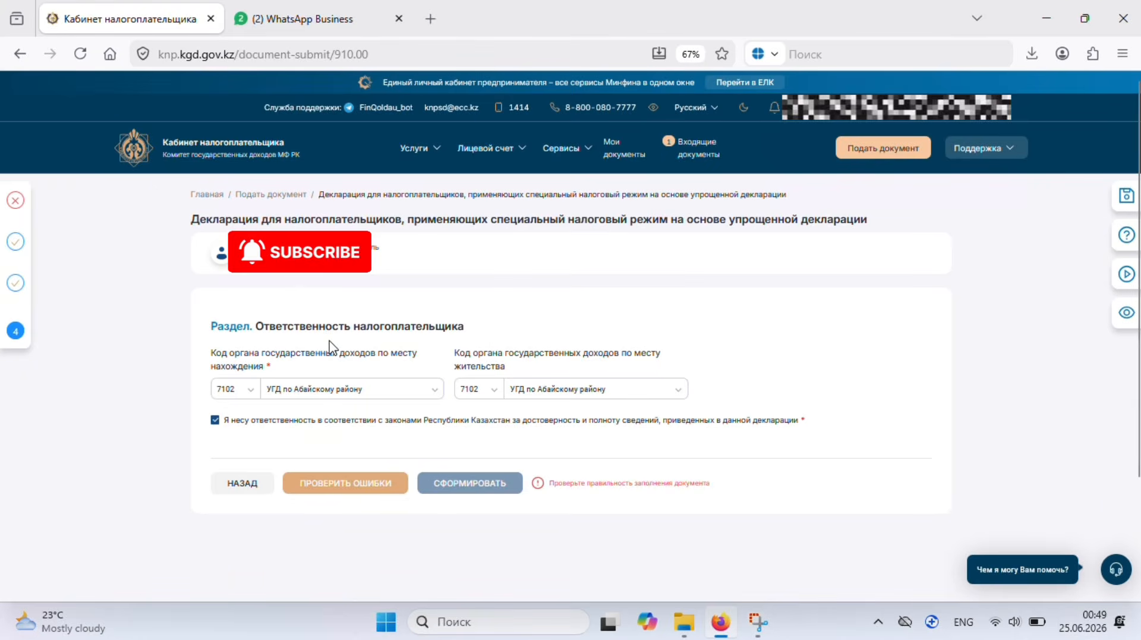
{"action": "left_click", "coordinate": [332, 484]}
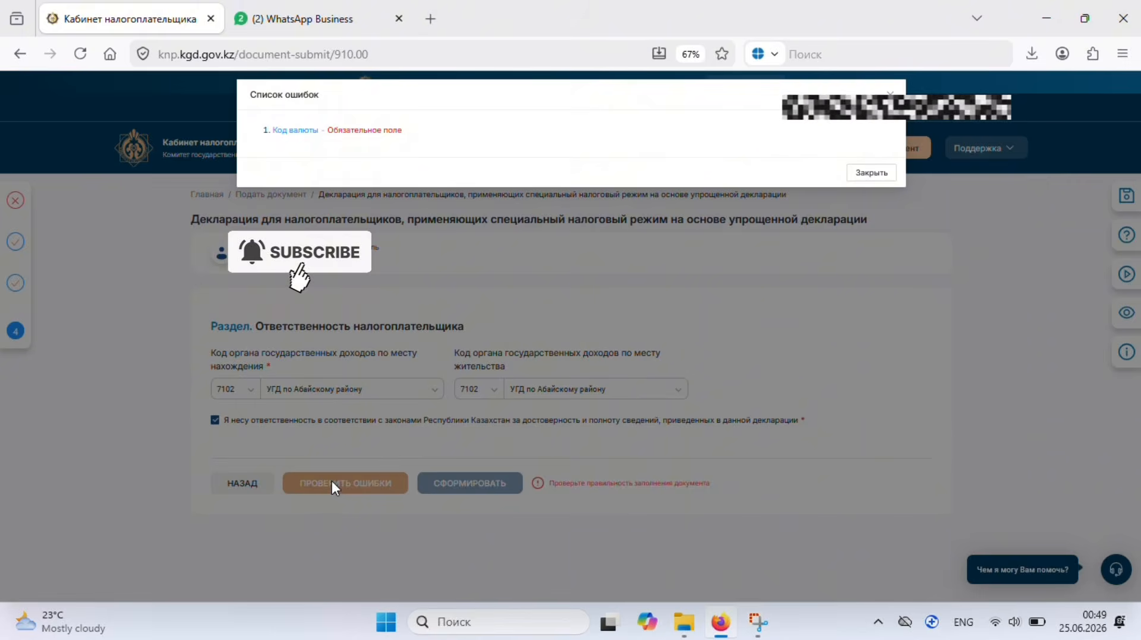
{"action": "left_click", "coordinate": [871, 174]}
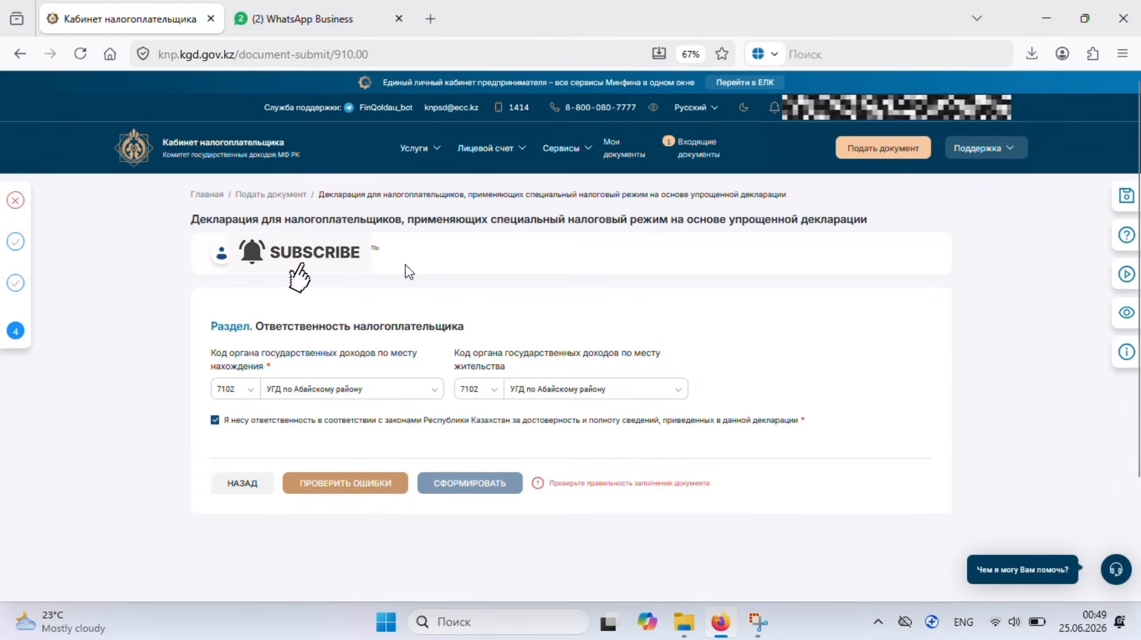
Return to the general taxpayer information section and set the currency code to KZT
{"action": "mouse_move", "coordinate": [56, 208]}
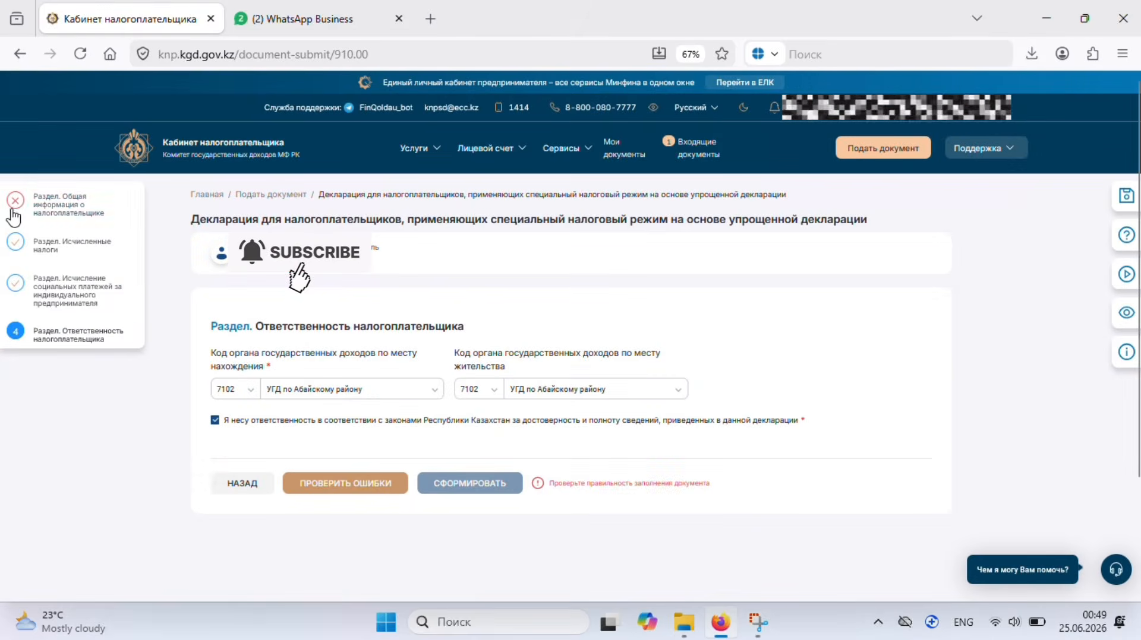
{"action": "left_click", "coordinate": [58, 203]}
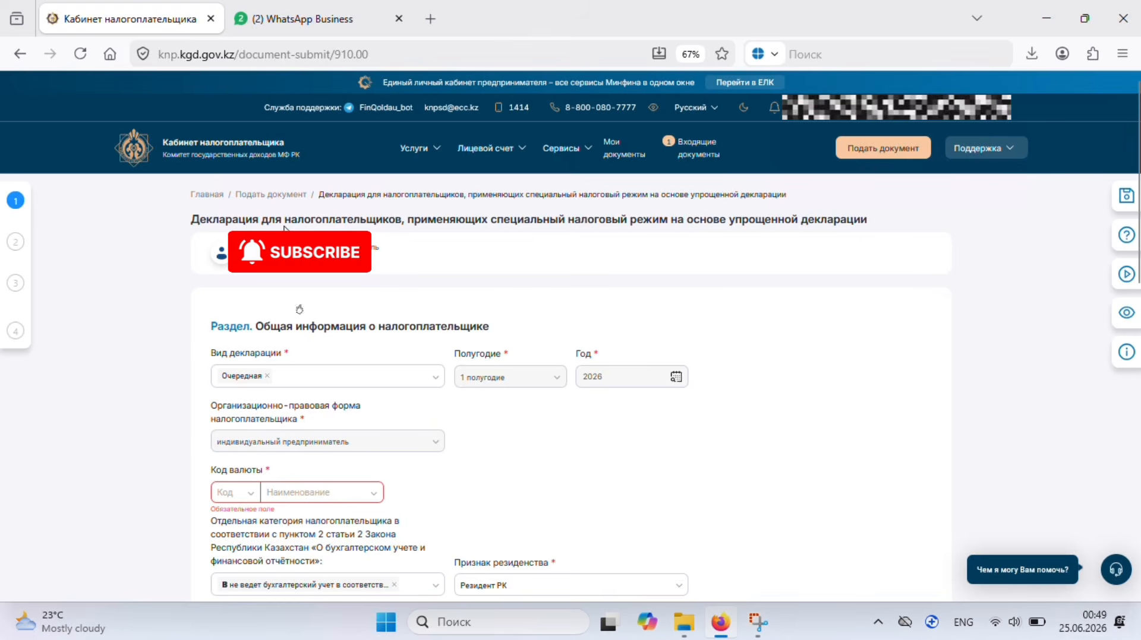
{"action": "left_click", "coordinate": [251, 495]}
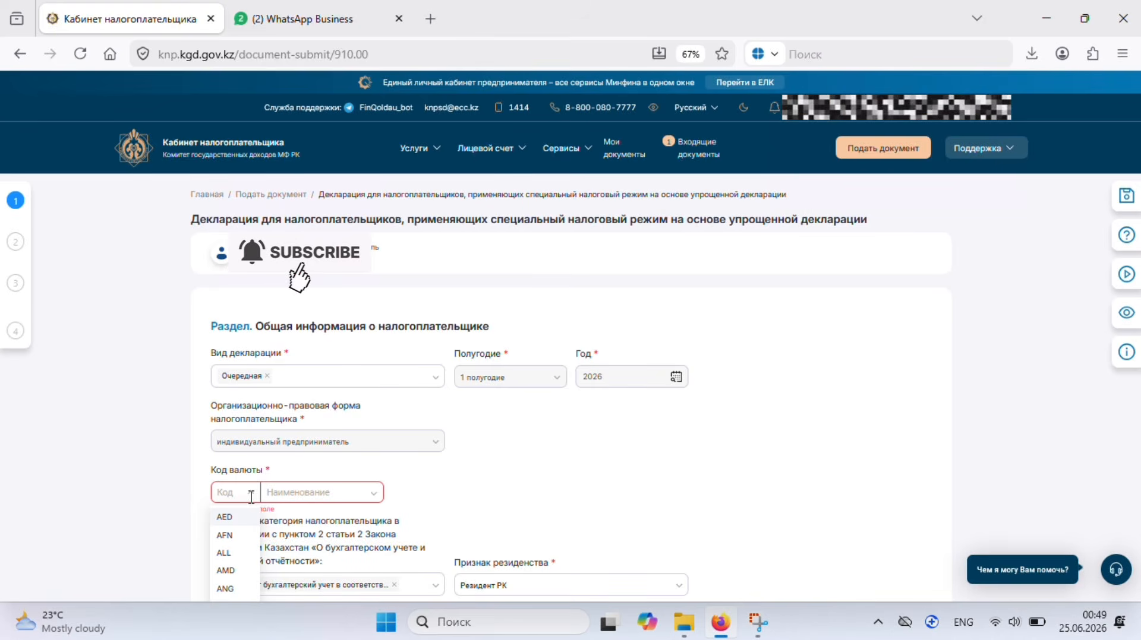
{"action": "type", "text": "KZ"}
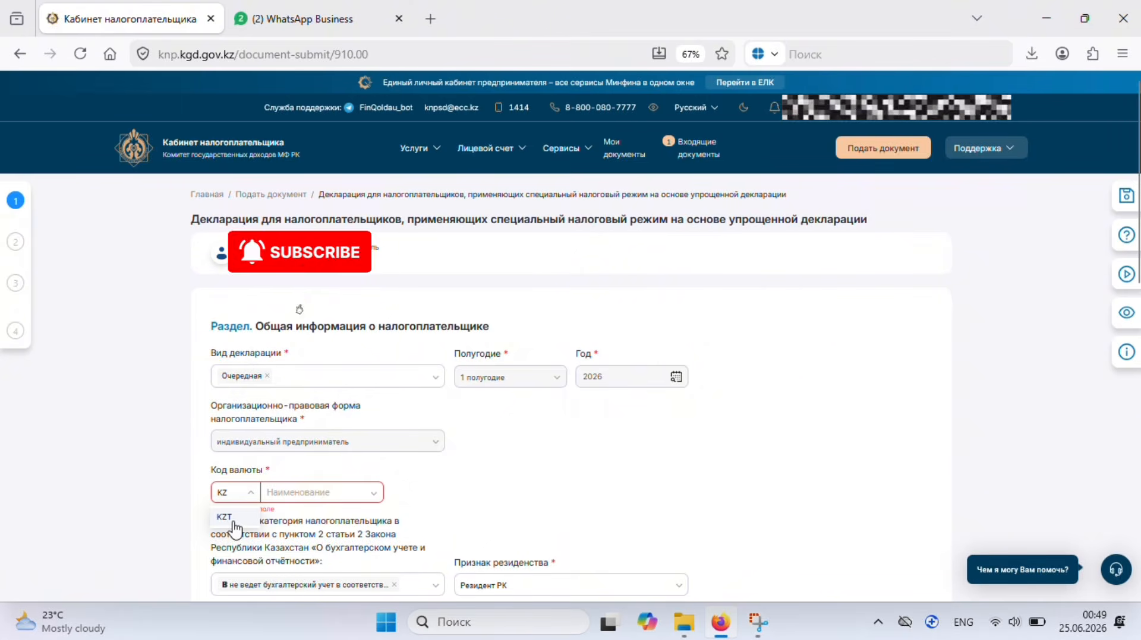
{"action": "left_click", "coordinate": [233, 521]}
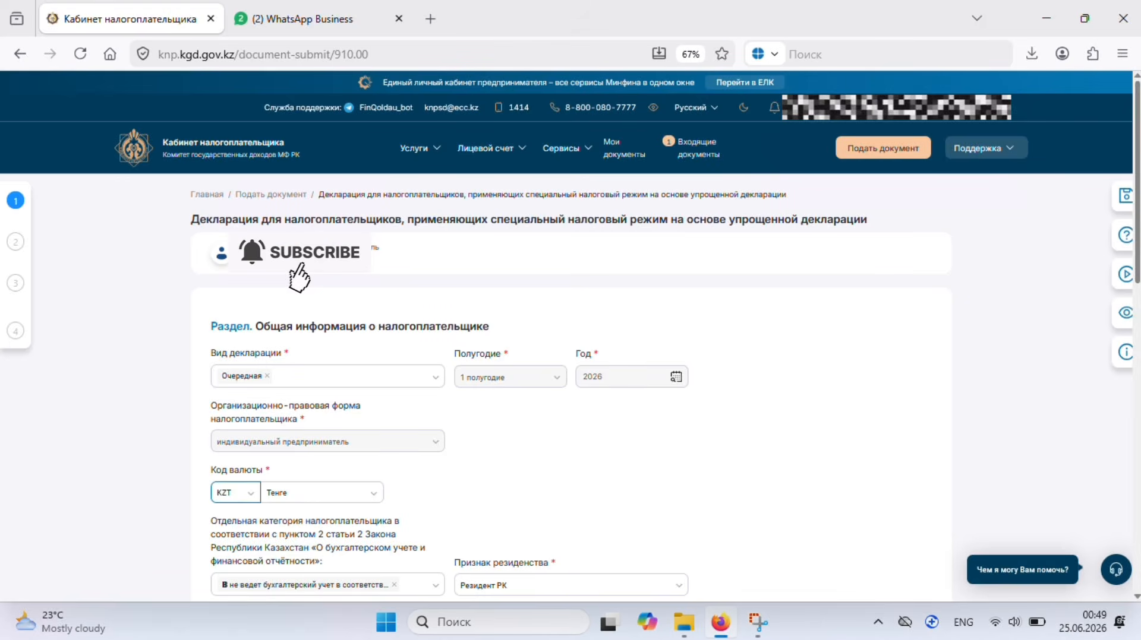
Recheck the declaration for errors in the taxpayer responsibility section and generate the document
{"action": "left_click", "coordinate": [14, 331]}
{"action": "left_click", "coordinate": [344, 484]}
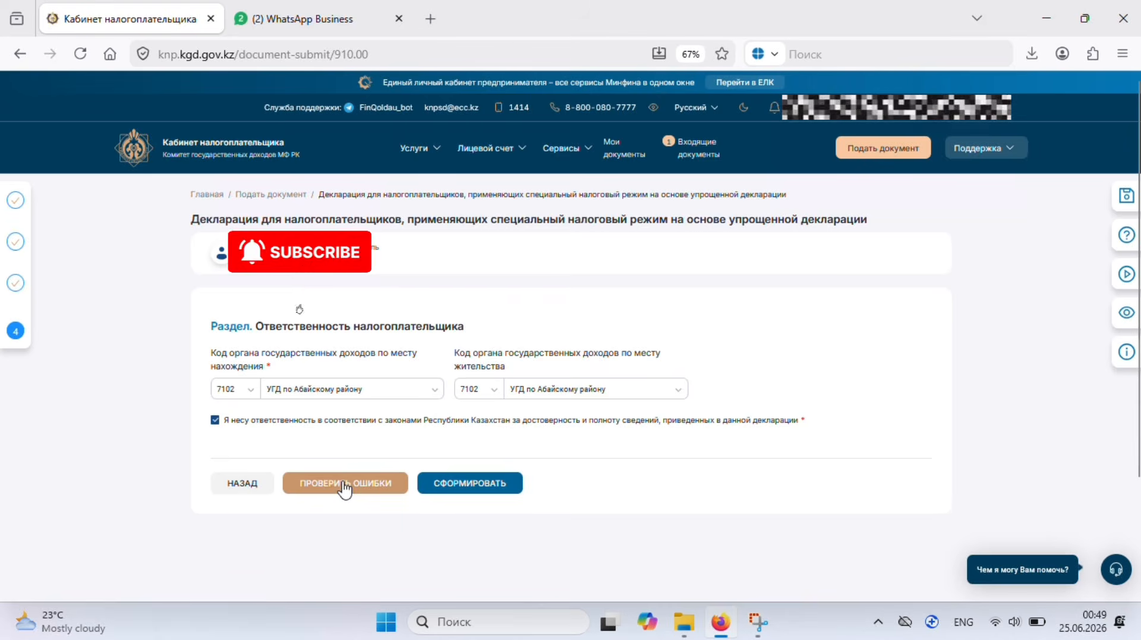
{"action": "left_click", "coordinate": [484, 492]}
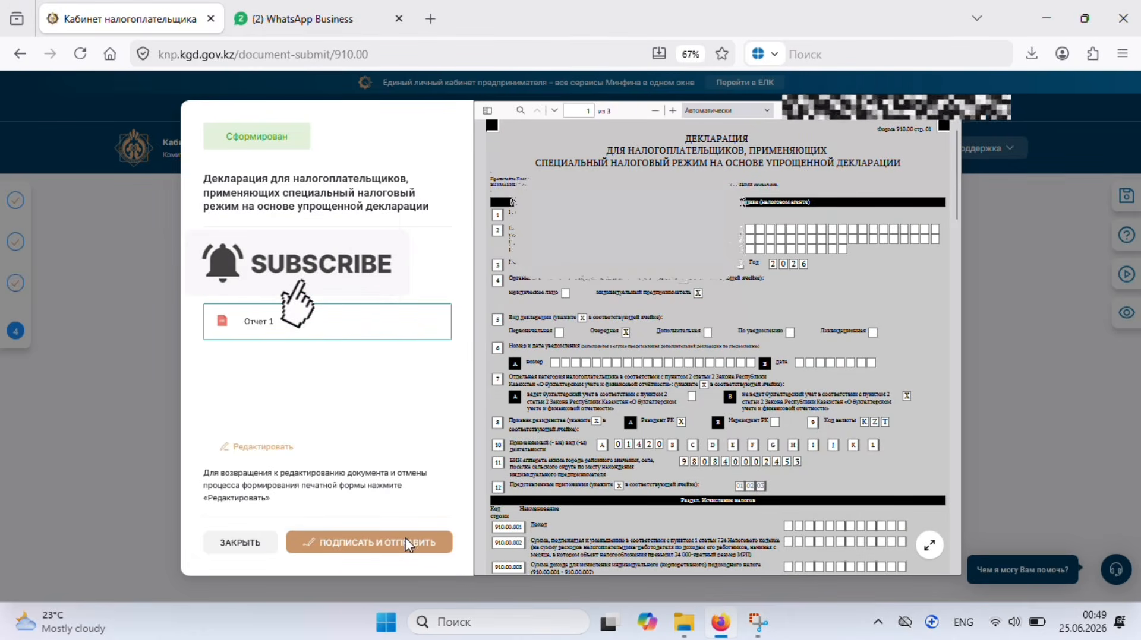
Sign and send the generated declaration through NCALayer, entering the signing key password
{"action": "left_click", "coordinate": [406, 546]}
{"action": "left_click", "coordinate": [580, 318]}
{"action": "type", "text": "••"}
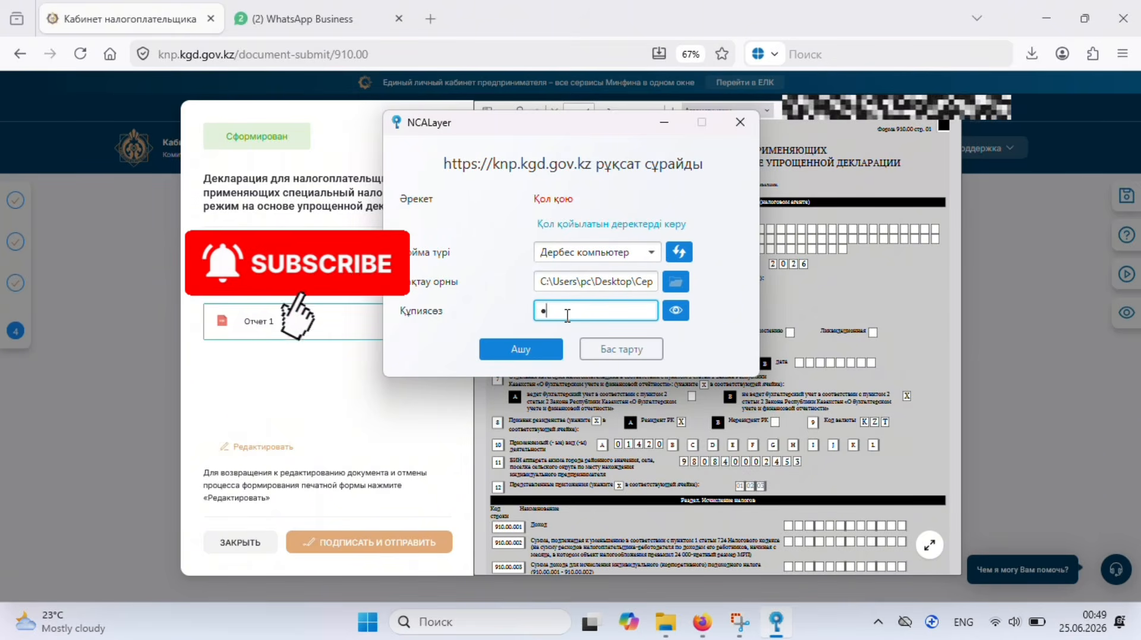
{"action": "type", "text": "•••"}
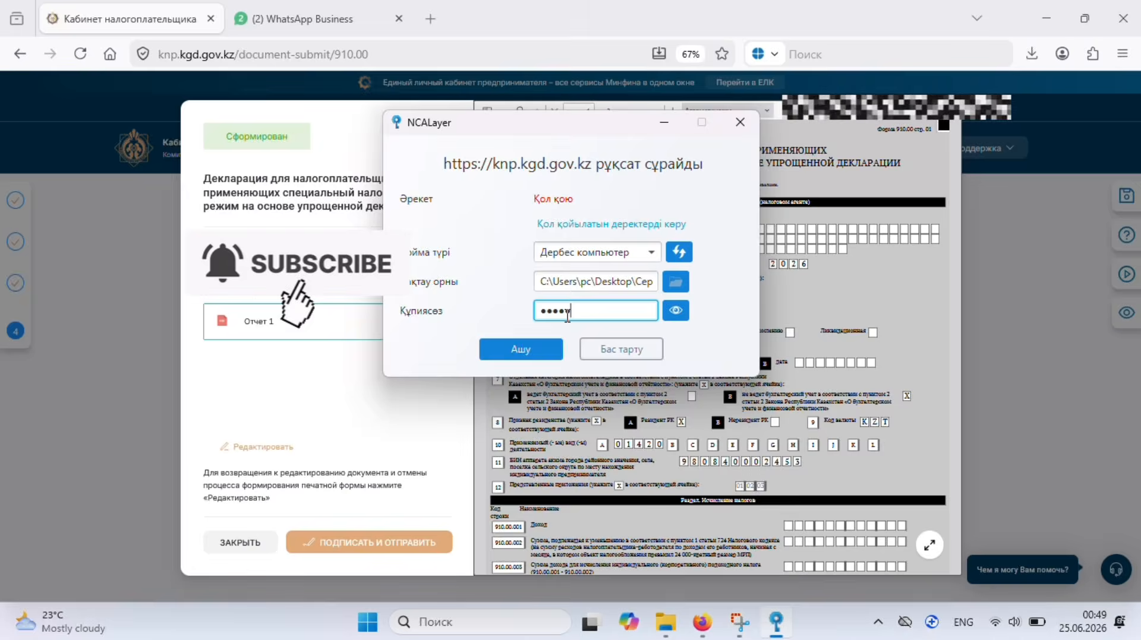
{"action": "type", "text": "•••"}
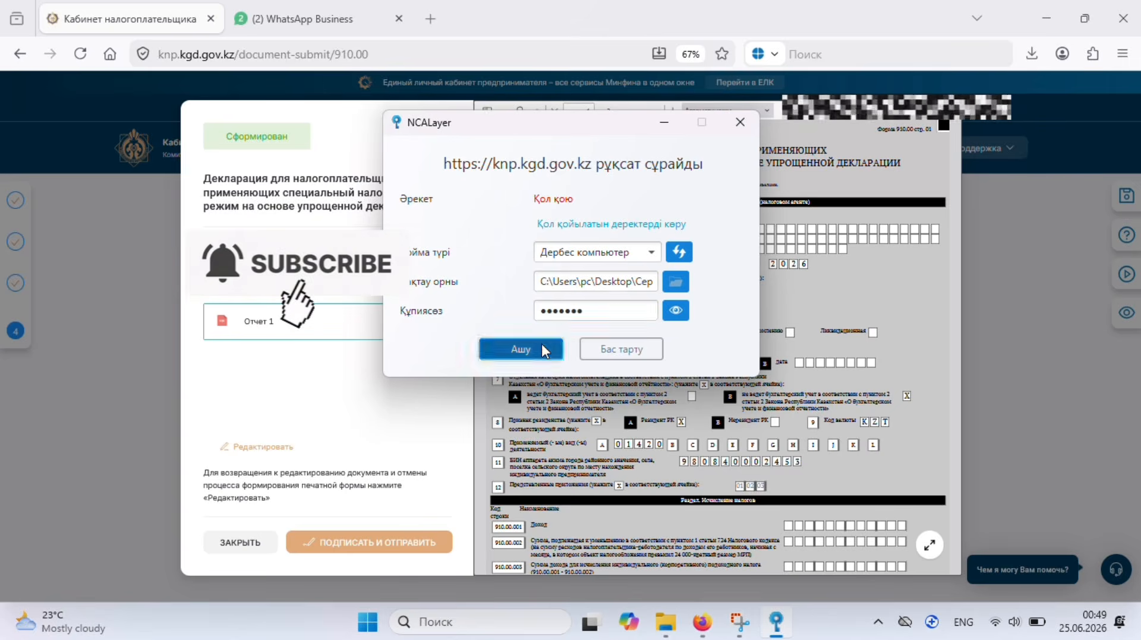
{"action": "left_click", "coordinate": [543, 350]}
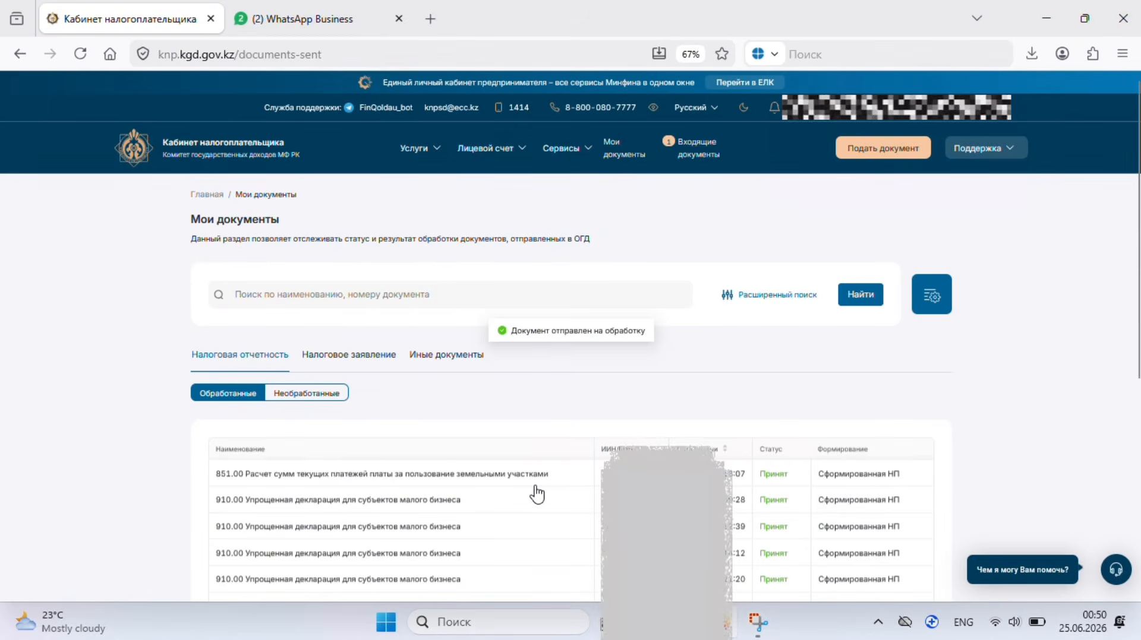
Compare the unprocessed and processed tax reports to check the status of the sent 910.00 declaration
{"action": "left_click", "coordinate": [298, 403]}
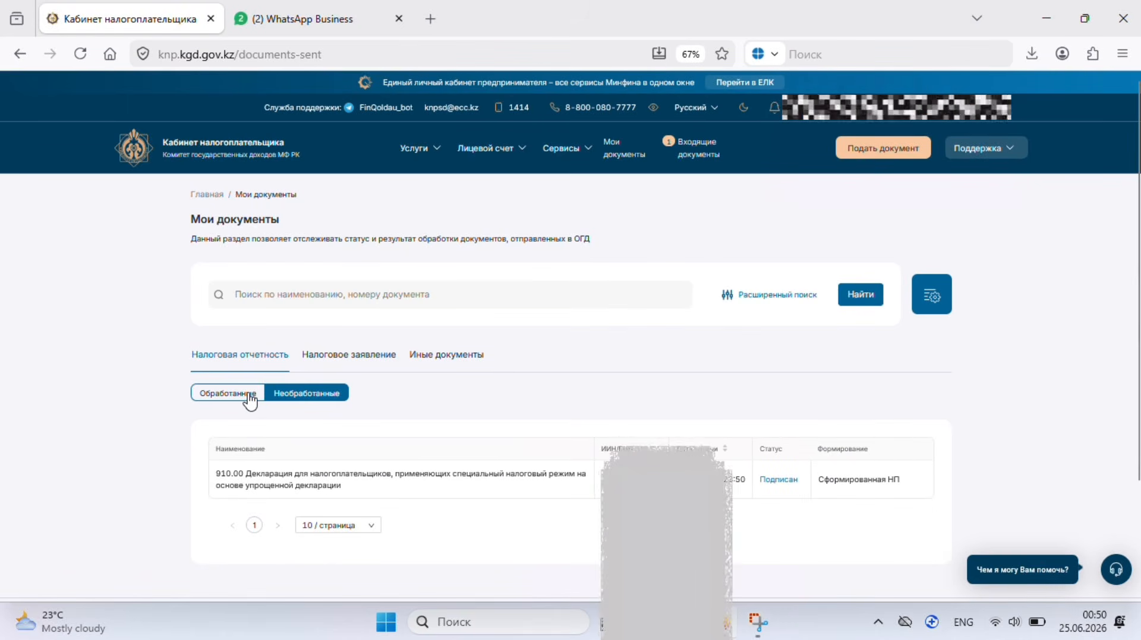
{"action": "left_click", "coordinate": [232, 403]}
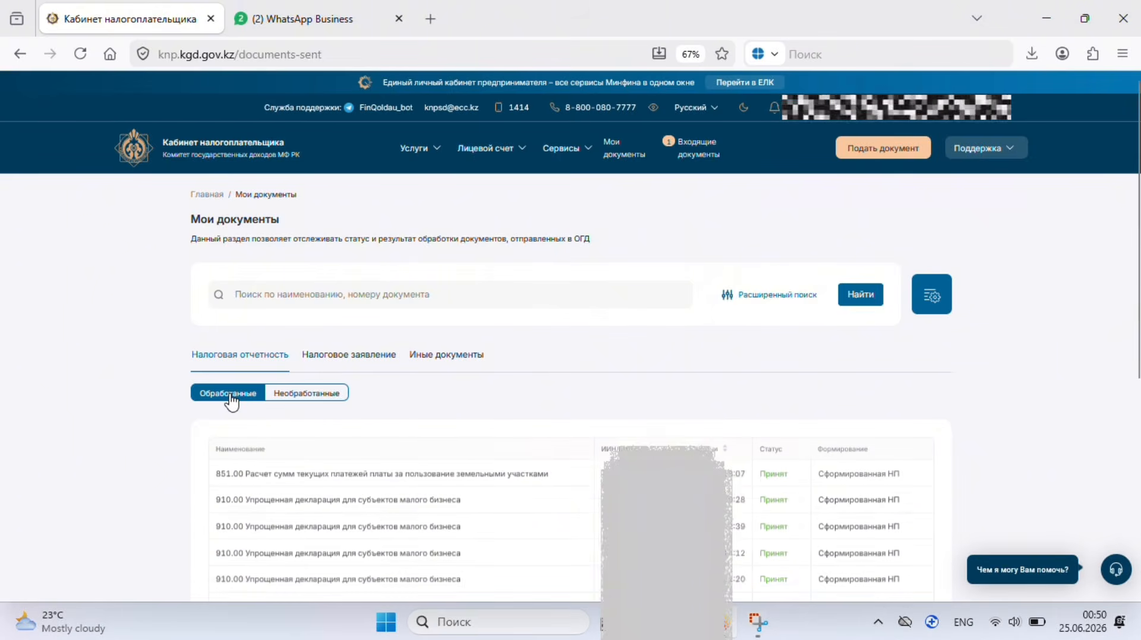
{"action": "left_click", "coordinate": [293, 398]}
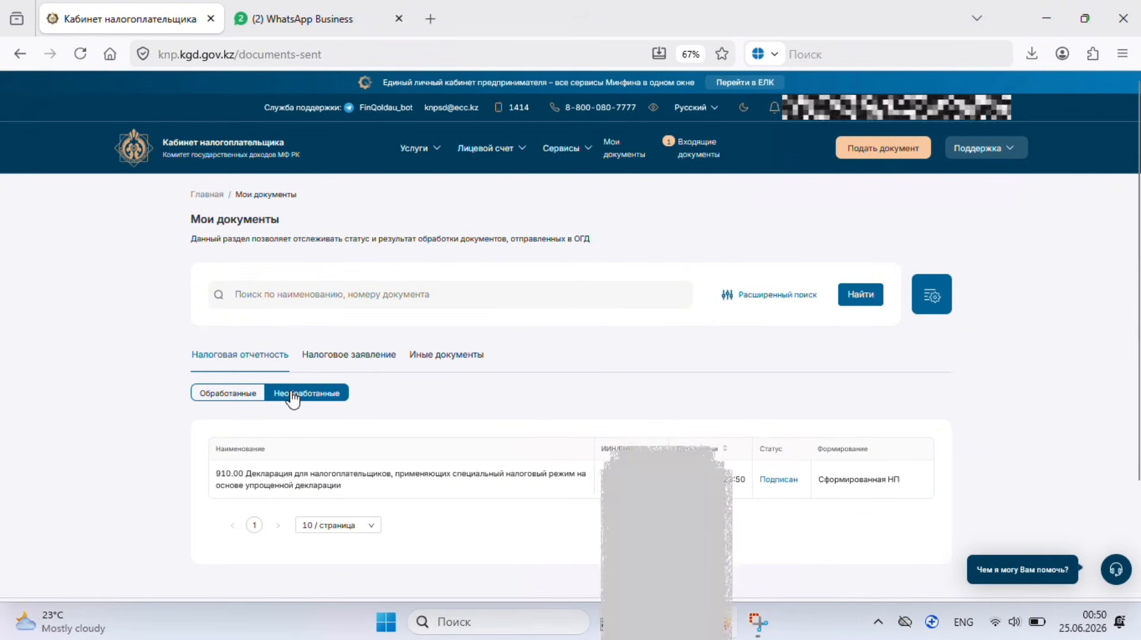
{"action": "left_click", "coordinate": [228, 393]}
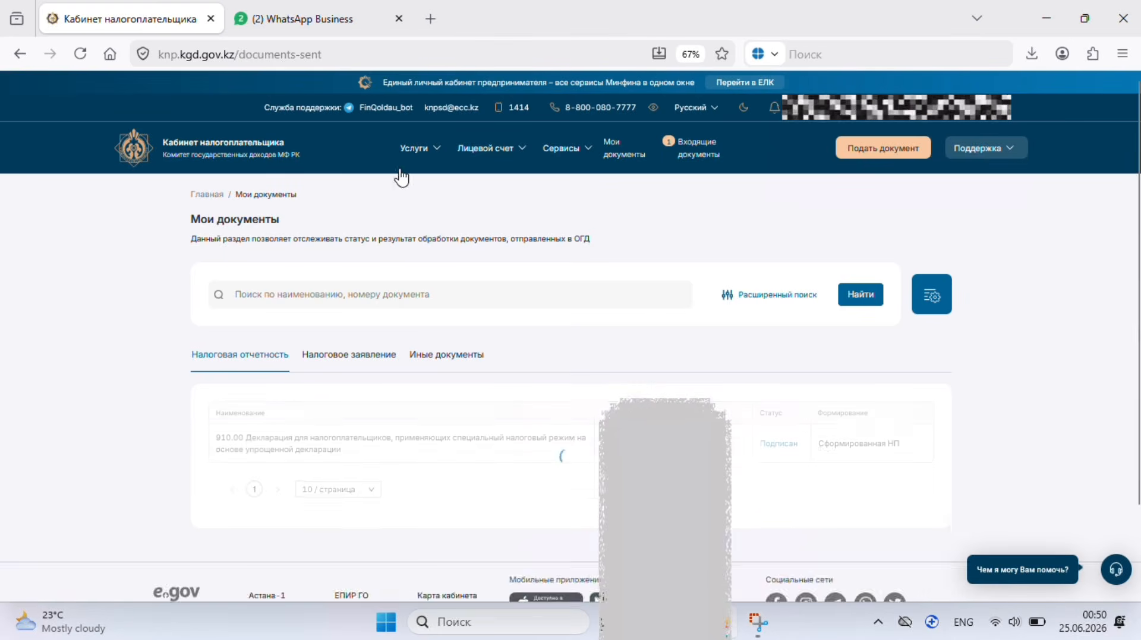